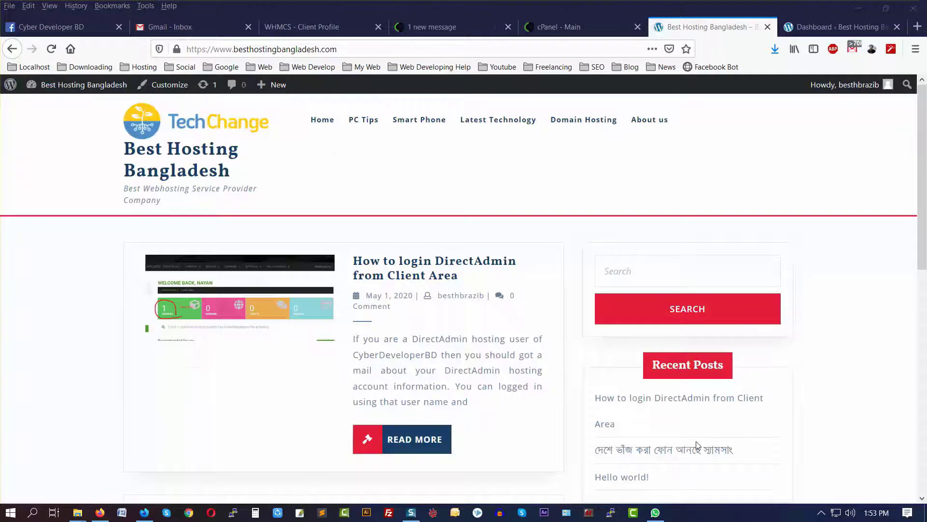
Open the site's Widgets management page in a separate browser tab from the WordPress dashboard.
key(ctrl+Tab)
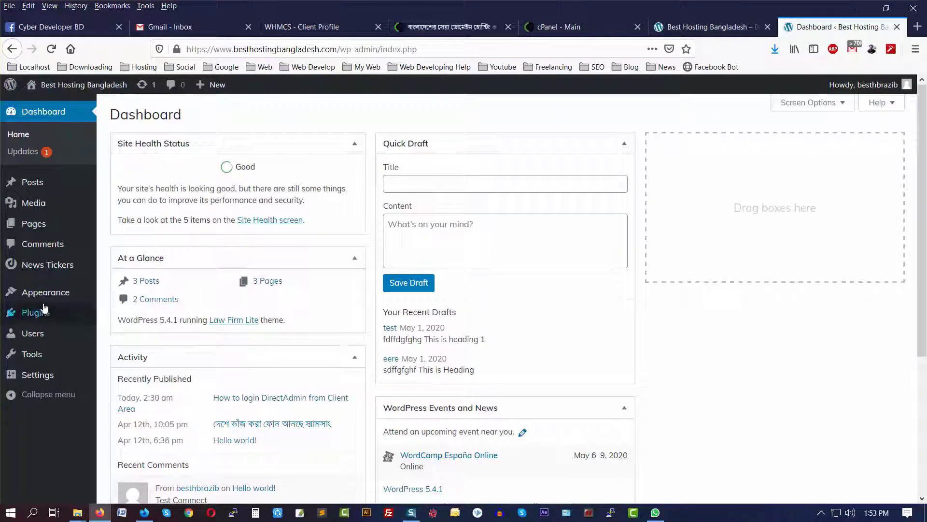
mouse_move(46, 301)
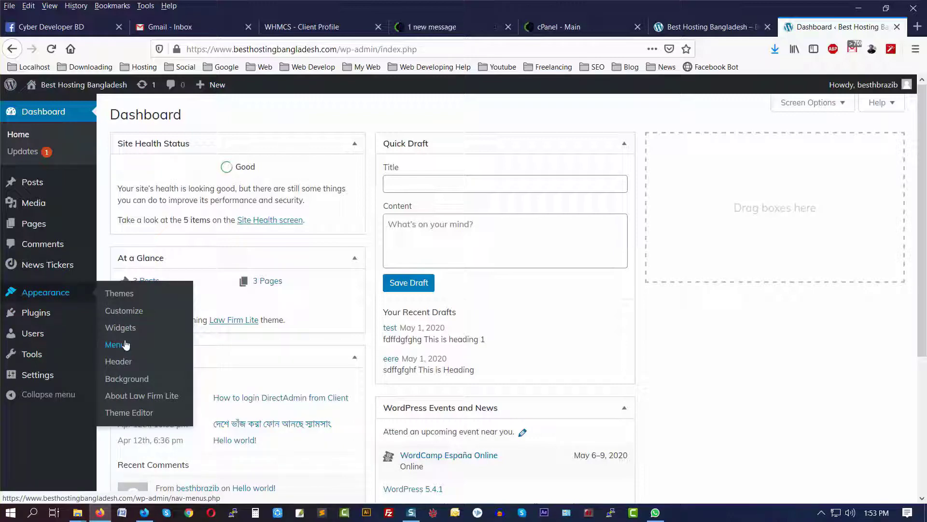
middle_click(117, 300)
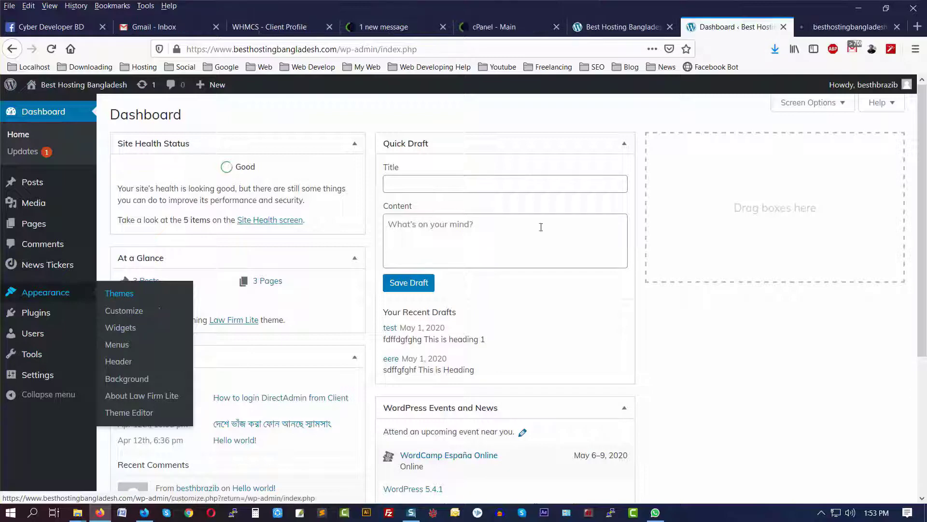
click(843, 27)
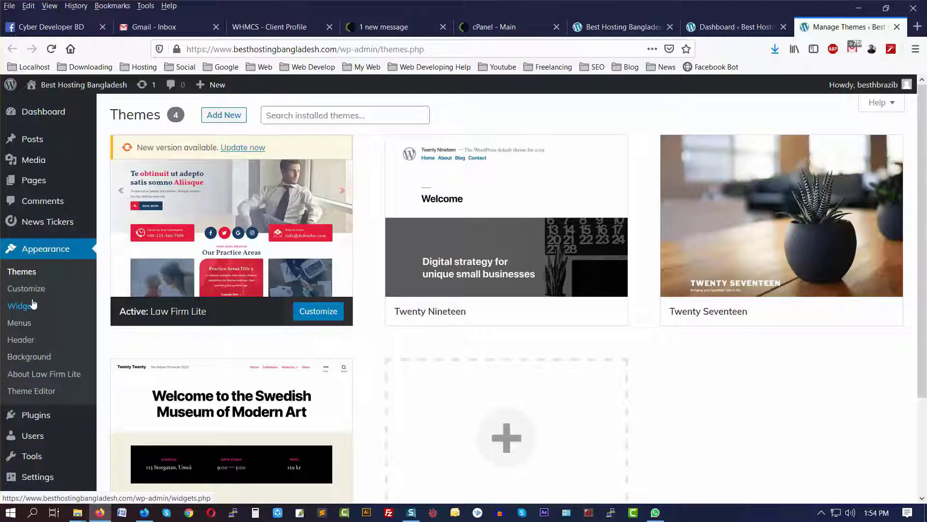
key(ctrl+shift+Tab)
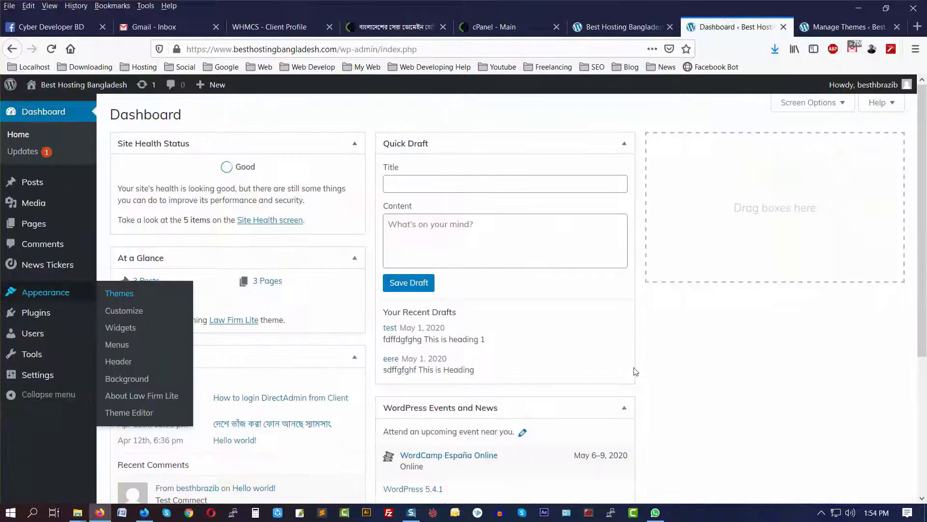
click(647, 27)
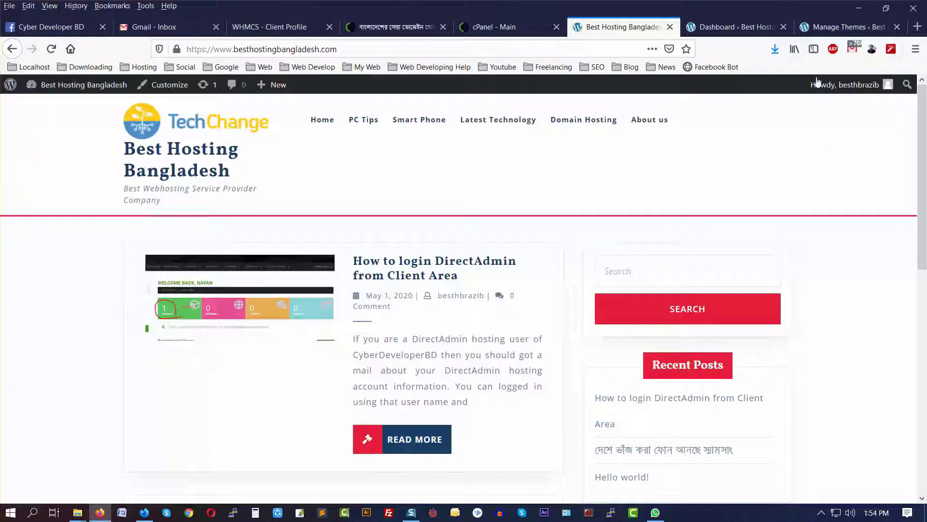
click(850, 27)
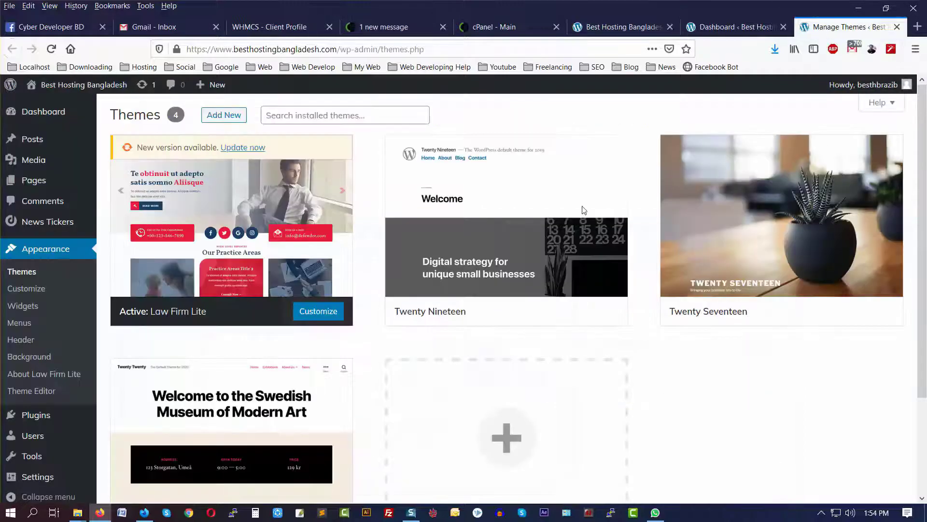
click(27, 310)
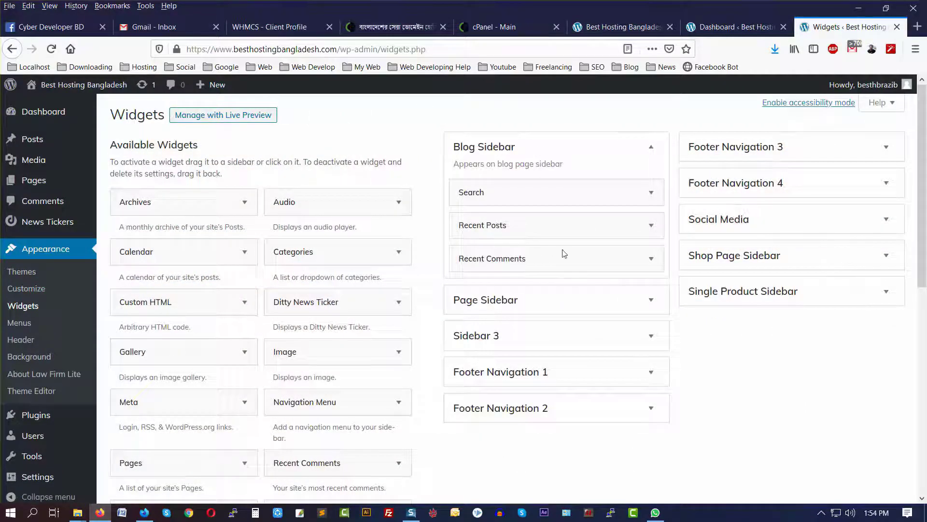
Review the search, recent posts and recent comments blocks in the live site's sidebar.
click(626, 20)
scroll(684, 314, down, 2)
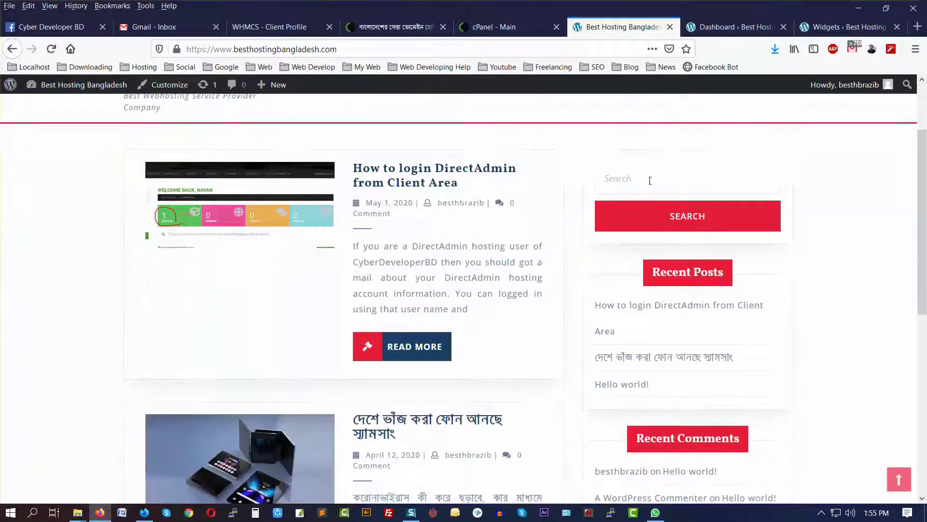
click(628, 179)
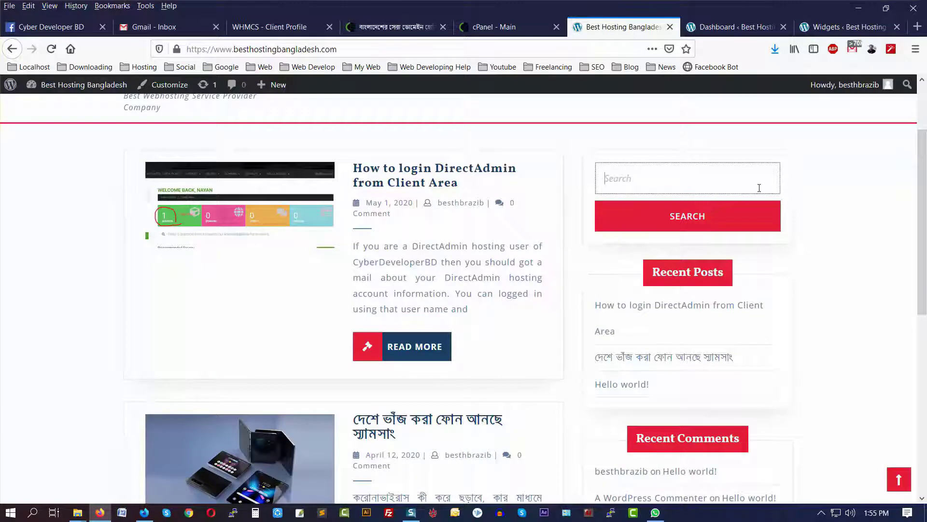
scroll(702, 298, down, 4)
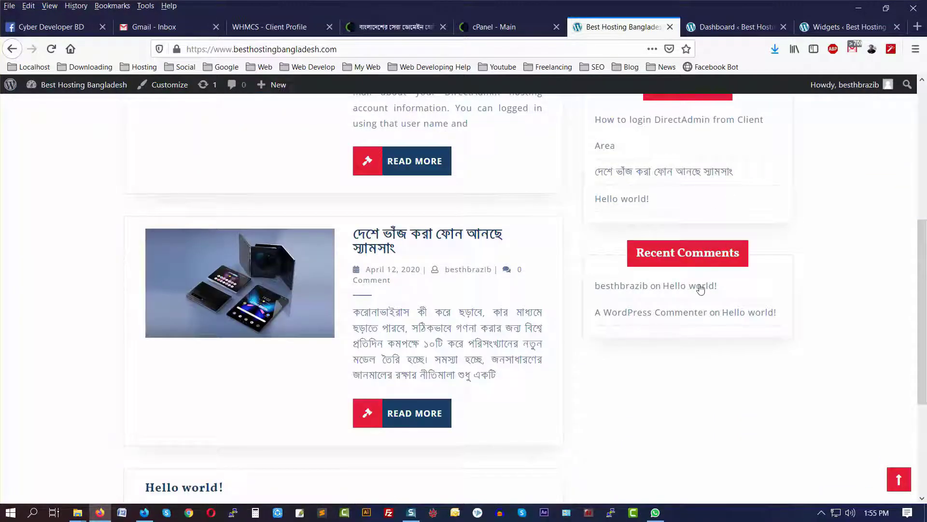
scroll(701, 287, up, 6)
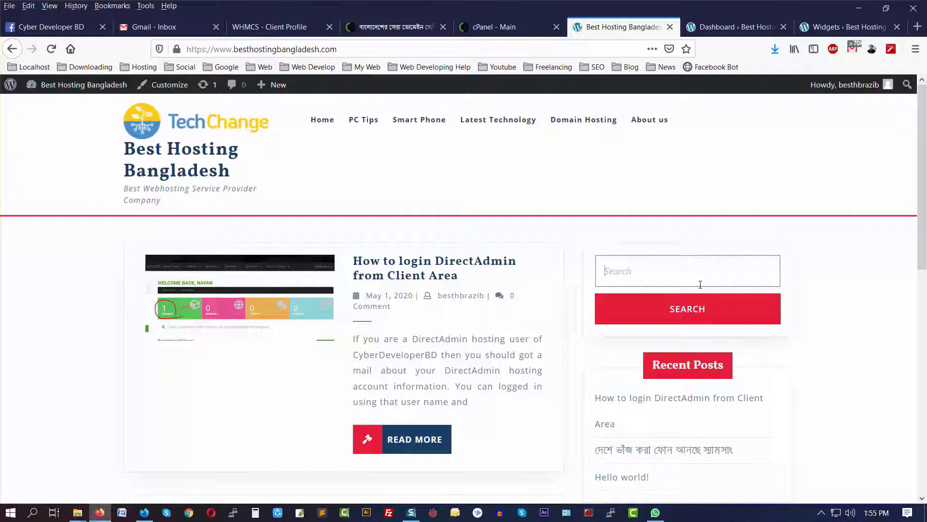
Add a Calendar widget to the Blog Sidebar below Recent Comments.
click(836, 26)
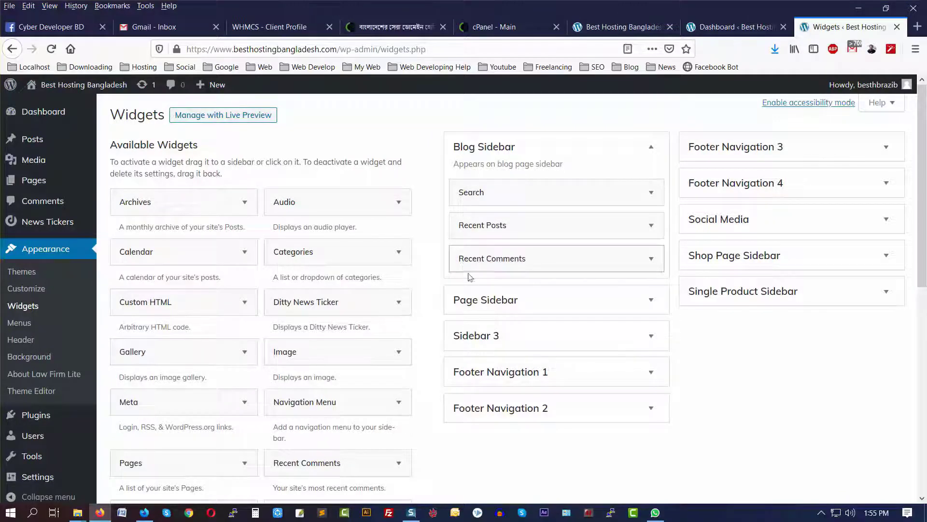
scroll(195, 269, down, 2)
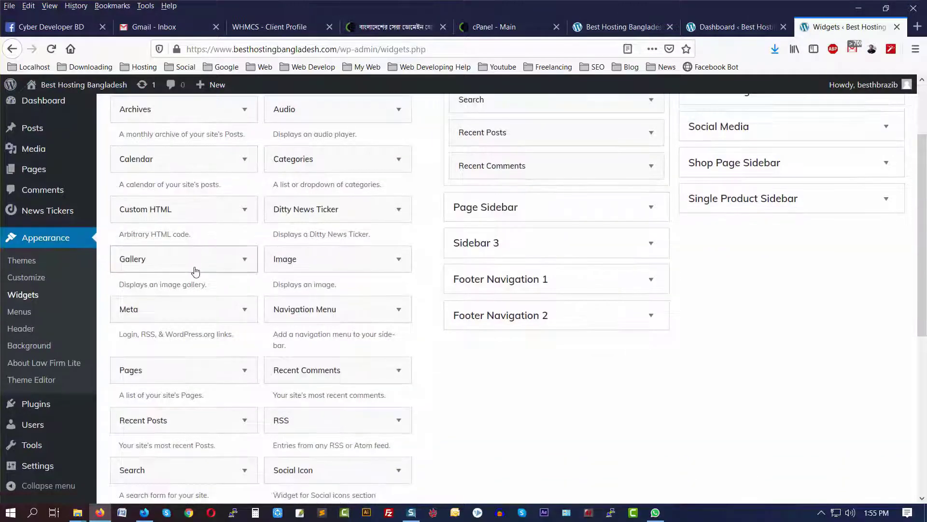
scroll(194, 269, up, 2)
drag(208, 250, 575, 281)
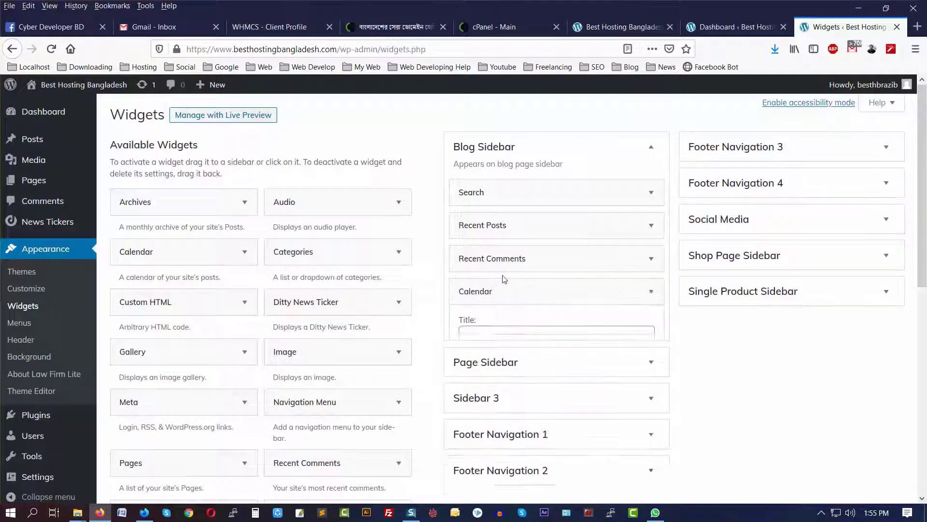
Title the Calendar widget "ক্যালেন্ডার" and save it.
click(497, 334)
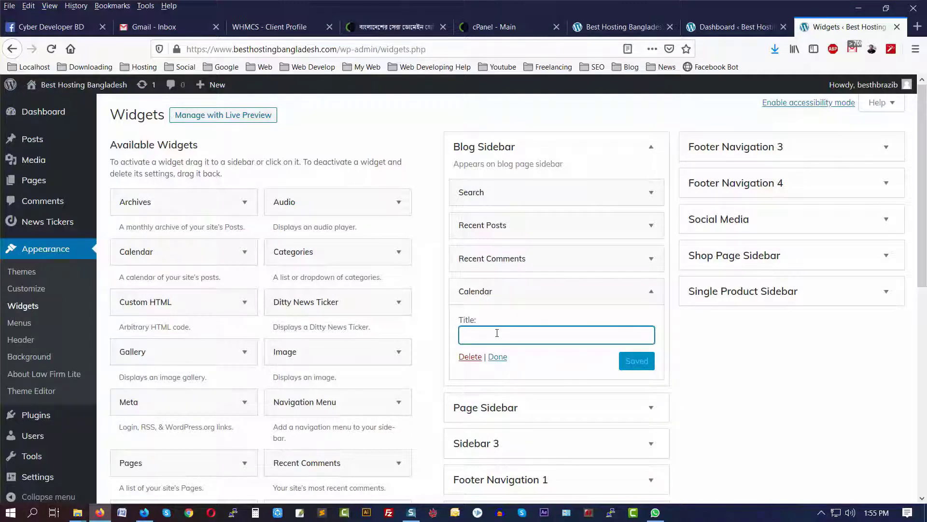
text(ক্যালেন)
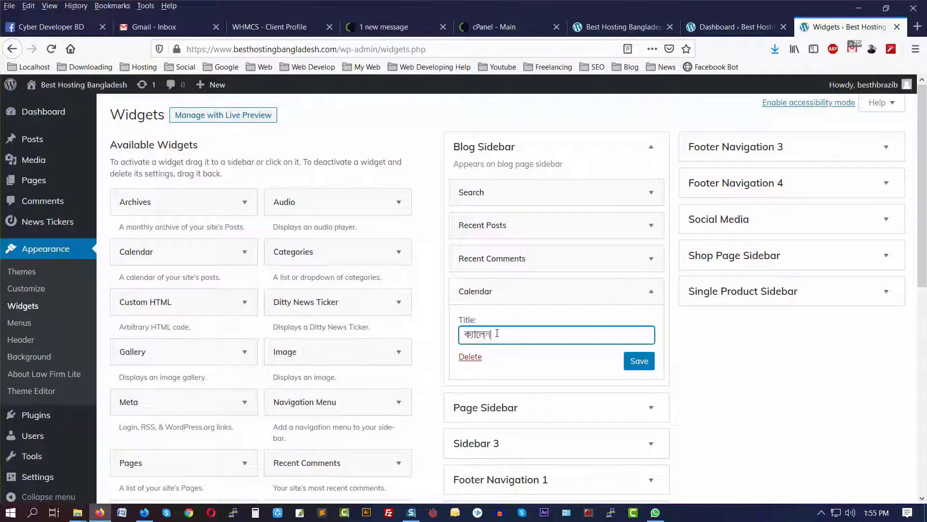
text(্দা)
key(BackSpace)
text(ার)
key(BackSpace)
key(BackSpace)
key(BackSpace)
key(BackSpace)
key(BackSpace)
click(641, 362)
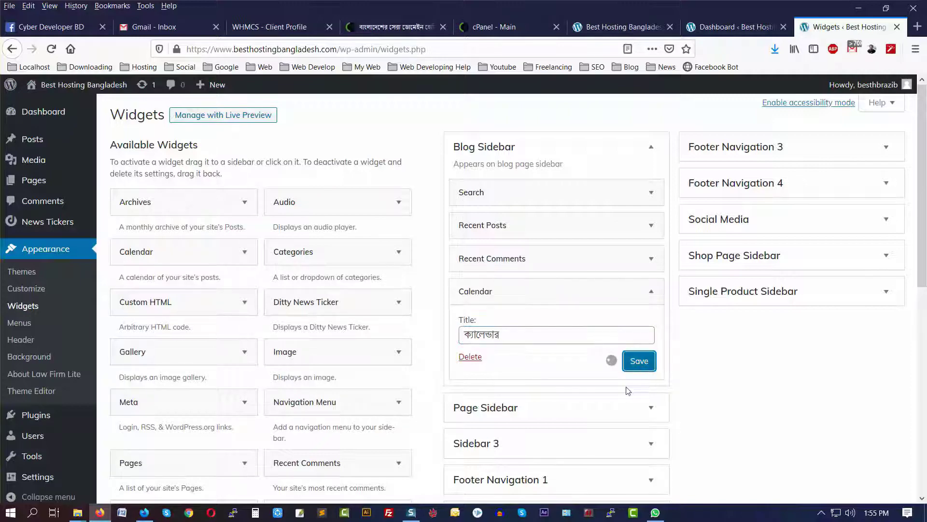
Reload the live site's homepage and check the calendar in the sidebar.
click(637, 27)
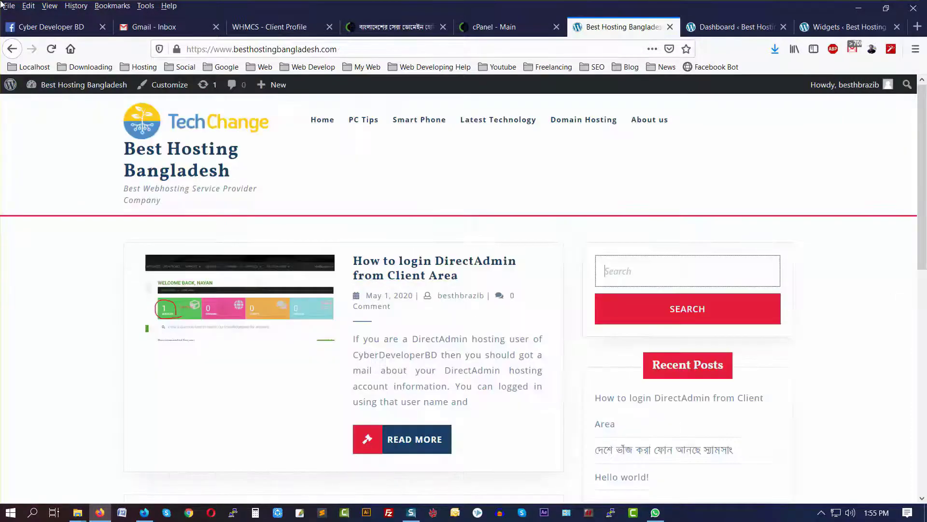
click(51, 48)
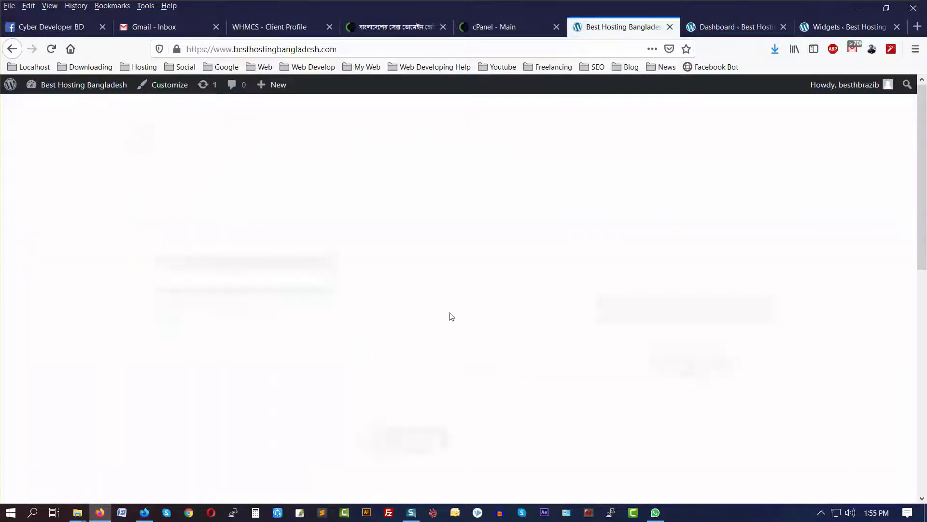
scroll(538, 300, down, 10)
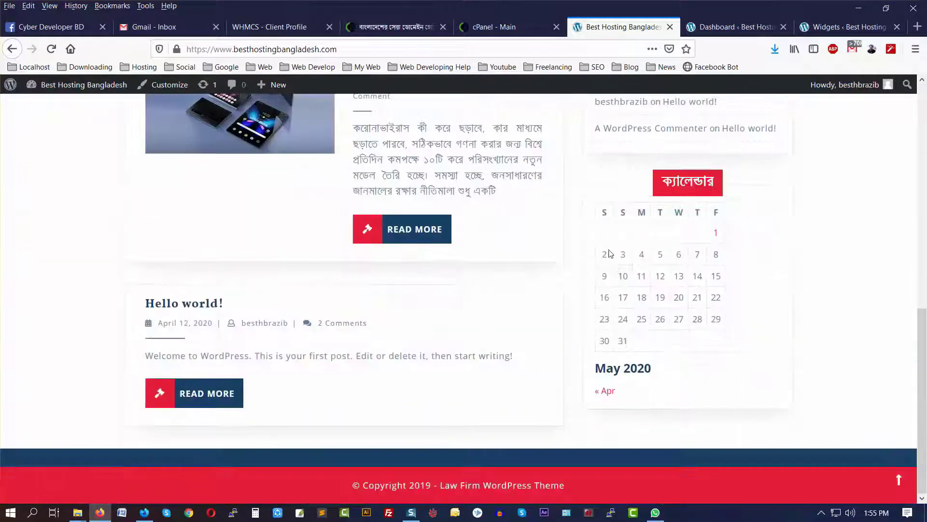
Return to the Widgets page and add a Text widget to the Blog Sidebar below the Calendar.
click(732, 30)
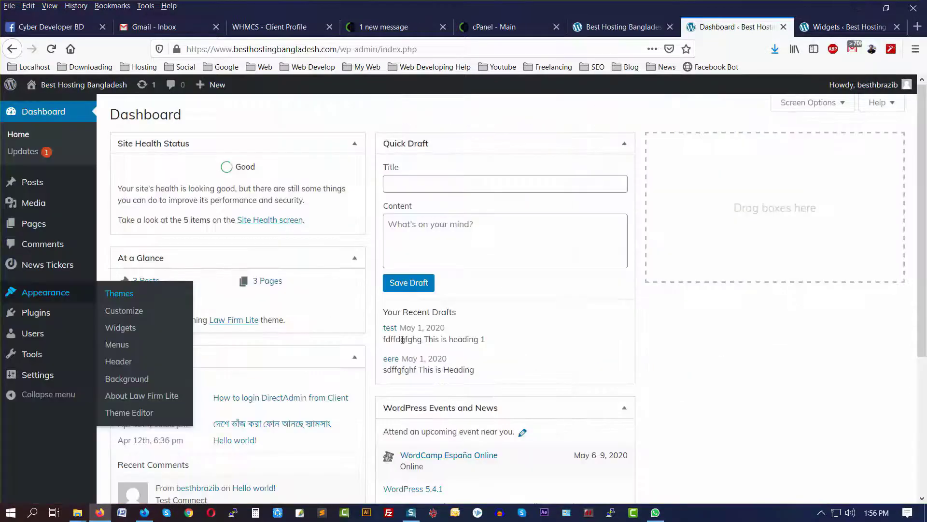
click(820, 30)
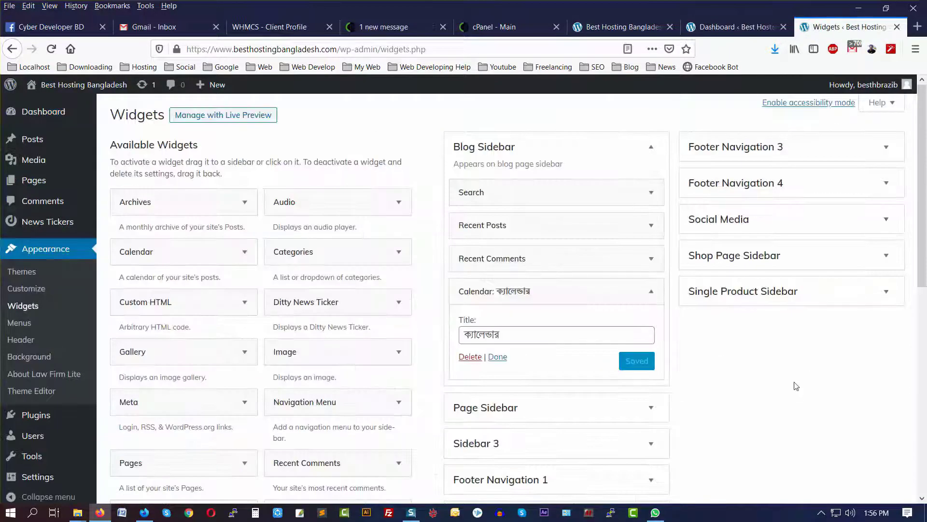
scroll(772, 381, down, 4)
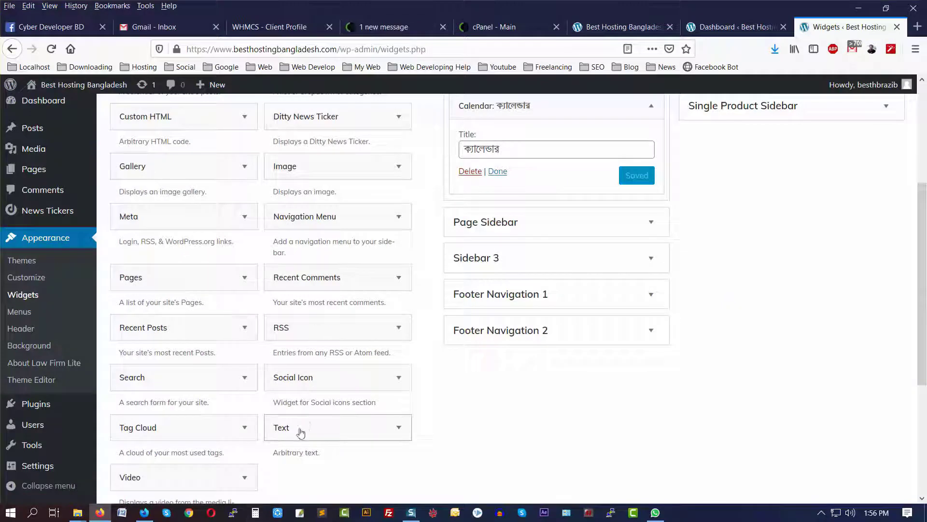
drag(314, 441, 509, 393)
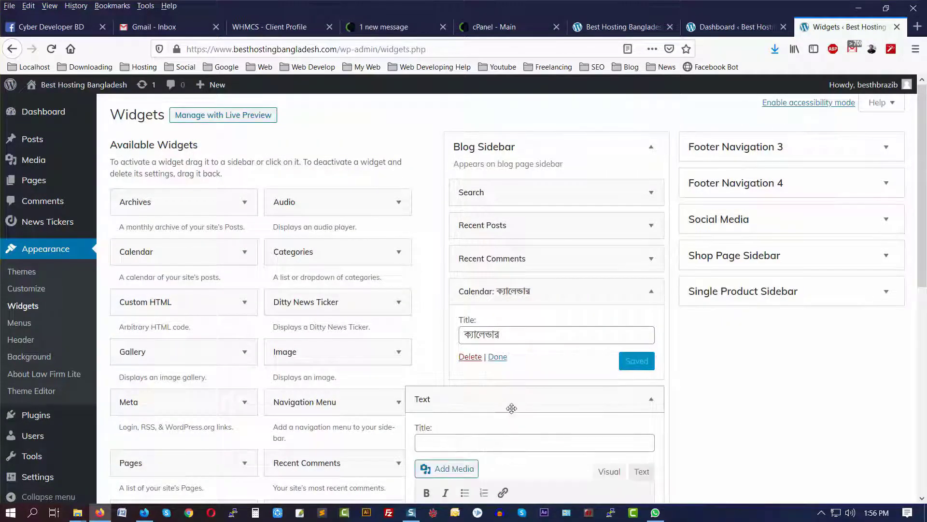
Title the new Text widget "আমাদের সম্পর্কে".
scroll(484, 343, down, 3)
scroll(484, 343, down, 1)
click(463, 260)
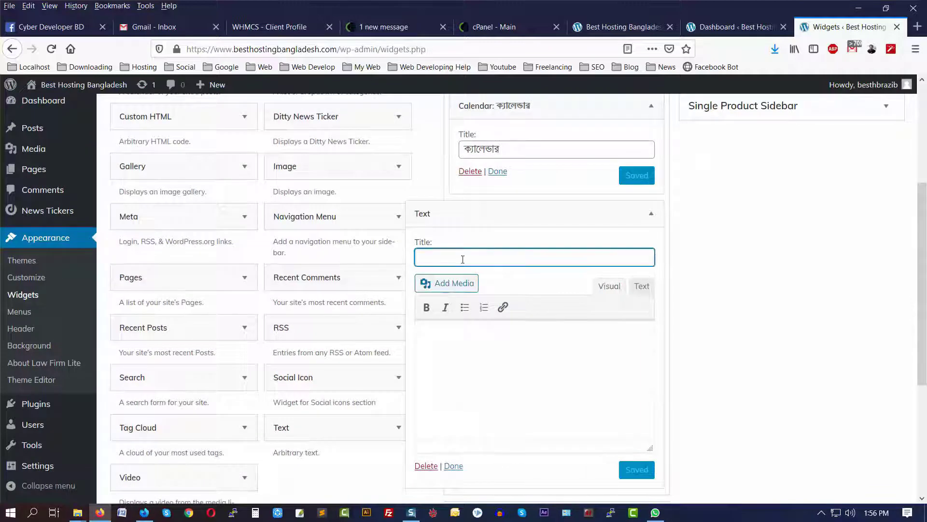
text(amader)
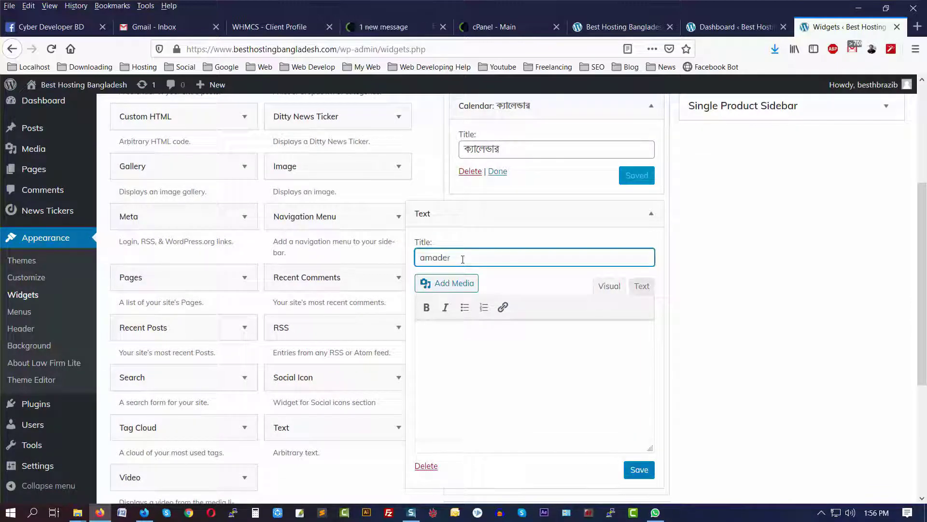
key(BackSpace)
key(BackSpace)
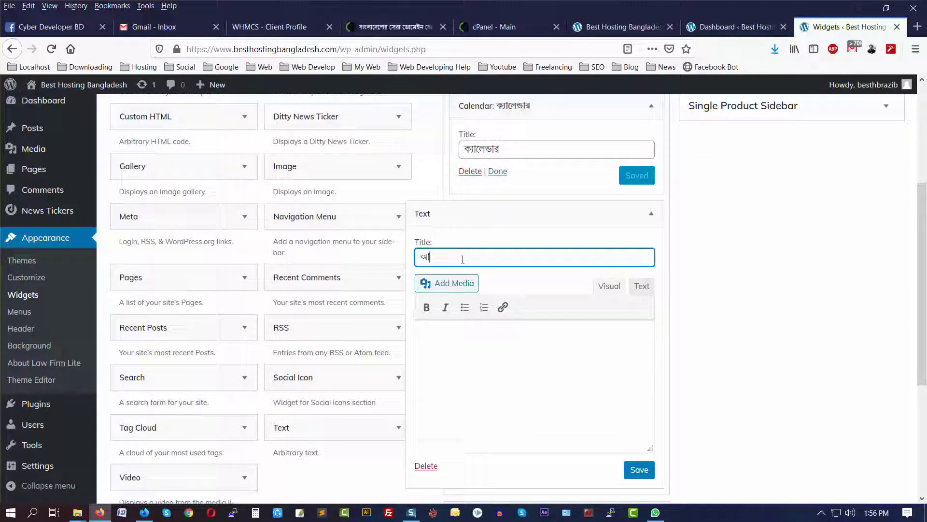
text(ader sompরর)
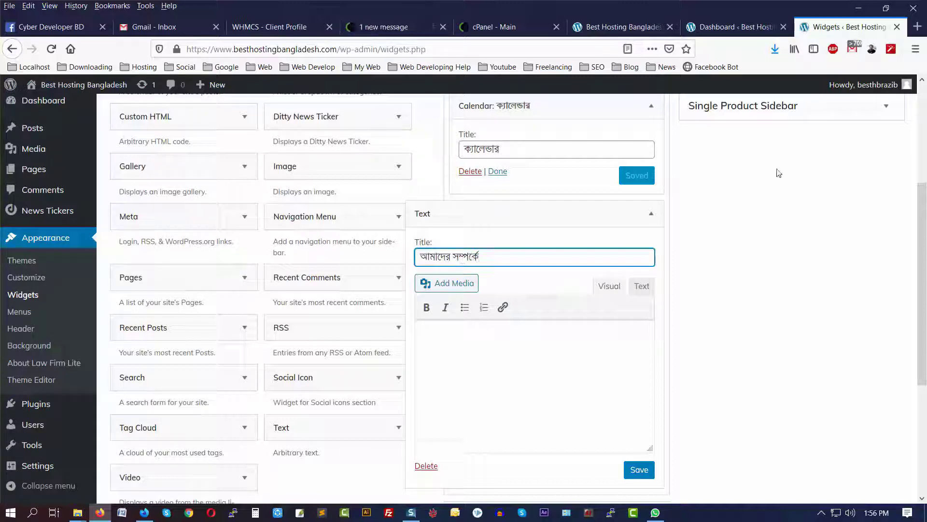
Search the web for "lorem ipsum" in a new browser tab and open the lipsum.com site.
click(917, 28)
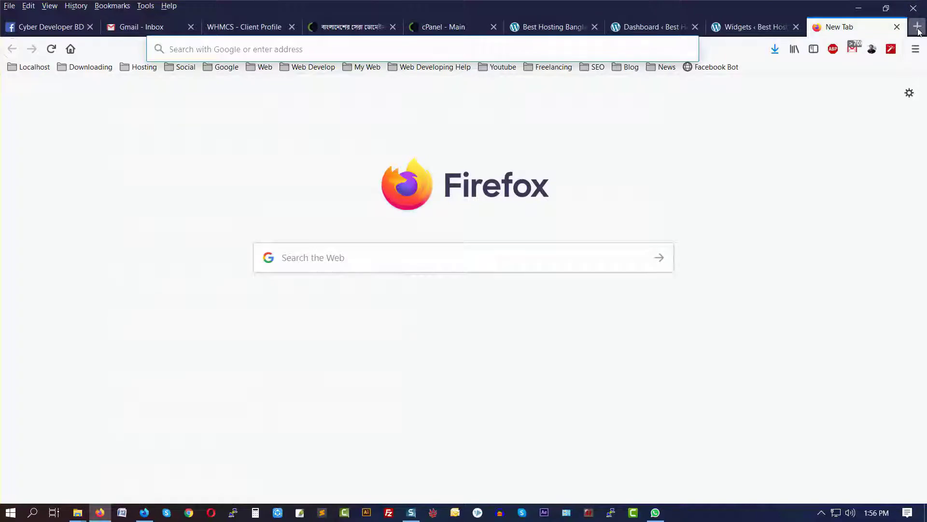
text(lore)
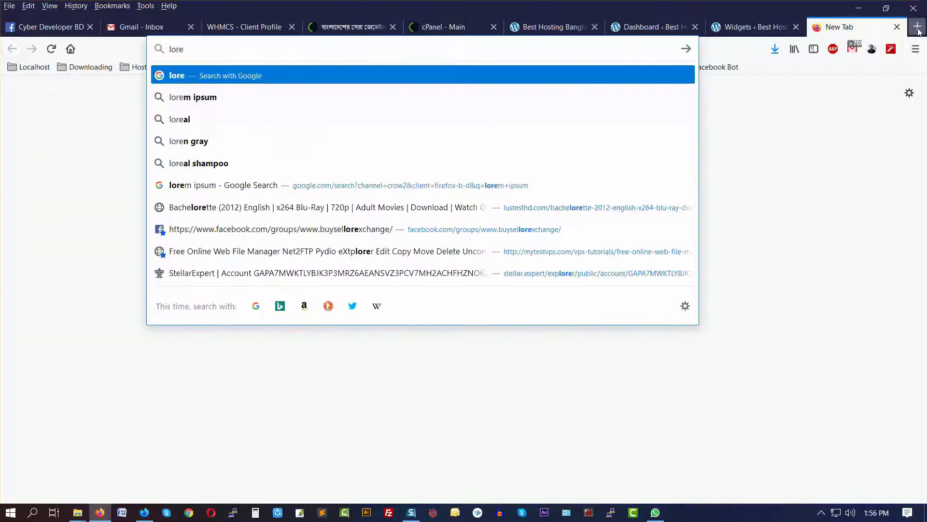
click(192, 98)
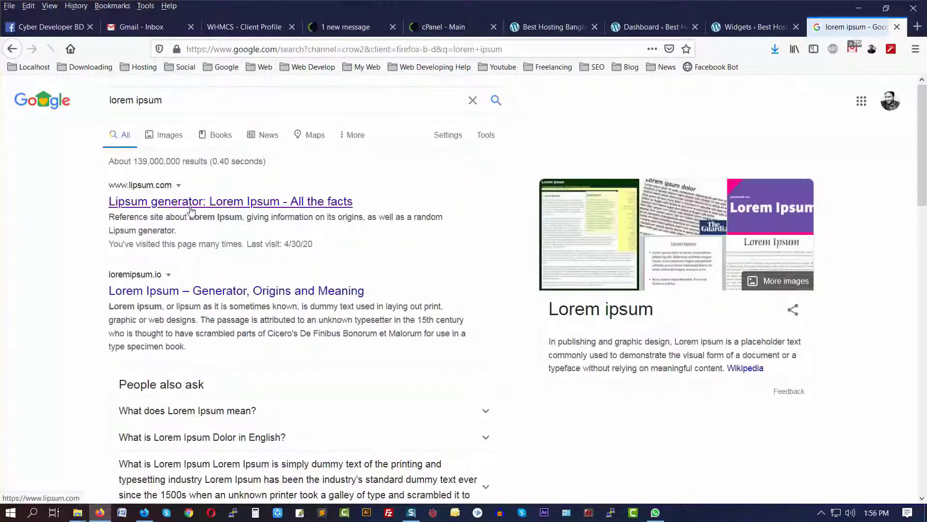
click(192, 210)
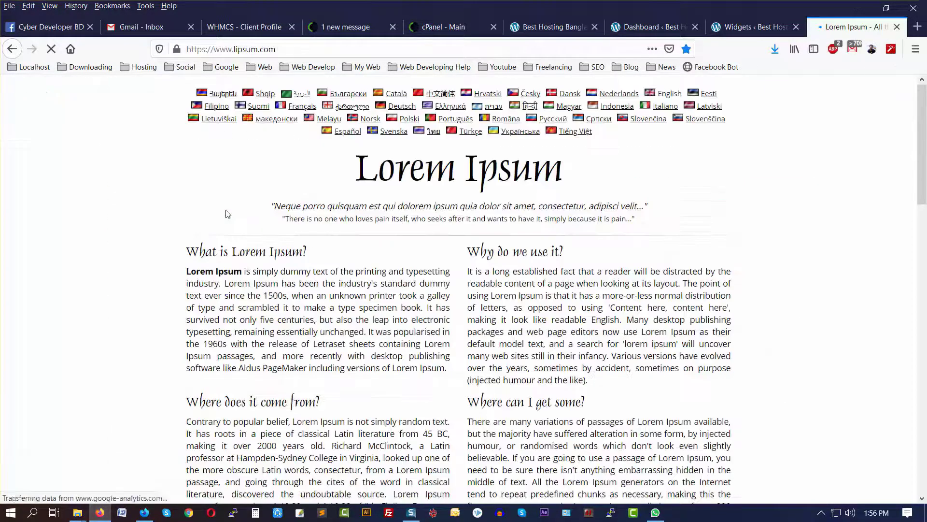
Copy the opening sentences of the "What is Lorem Ipsum?" paragraph into the body of the Text widget and save it.
drag(188, 271, 368, 330)
right_click(339, 320)
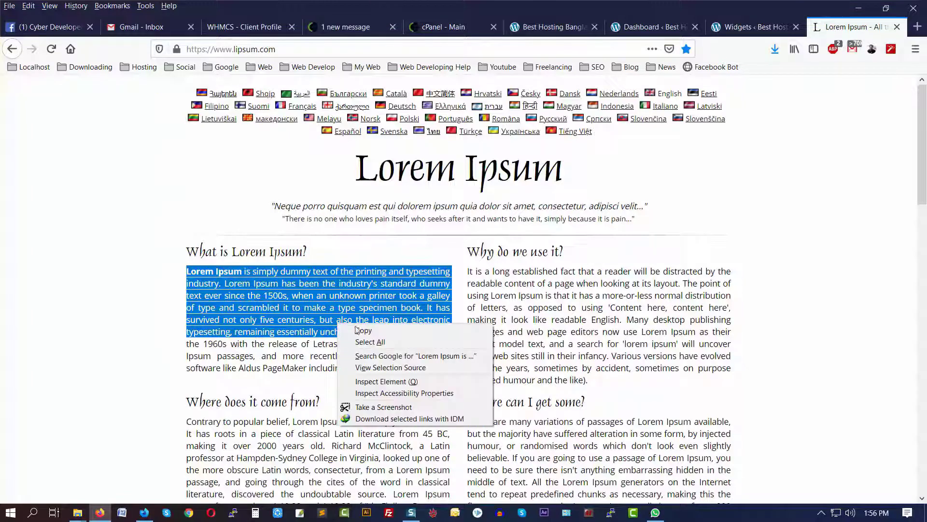
click(357, 329)
click(751, 27)
click(538, 352)
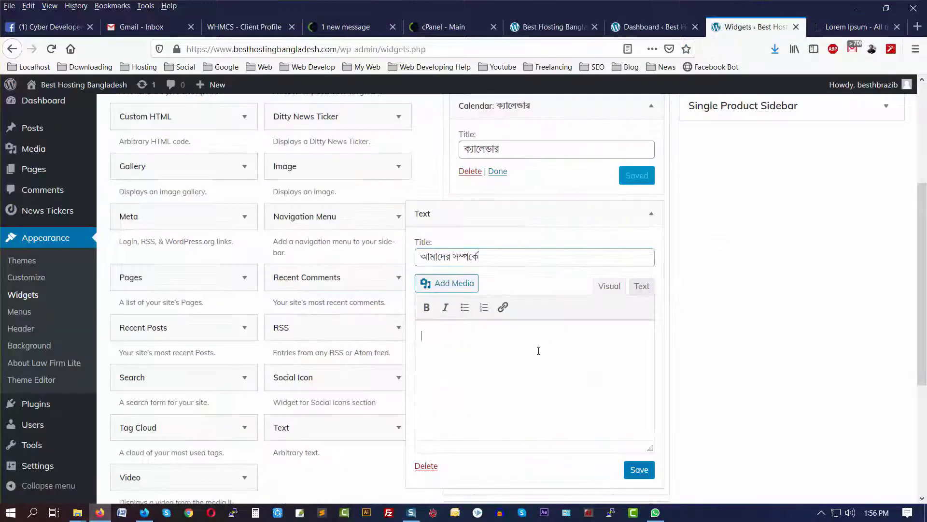
key(ctrl+v)
click(640, 471)
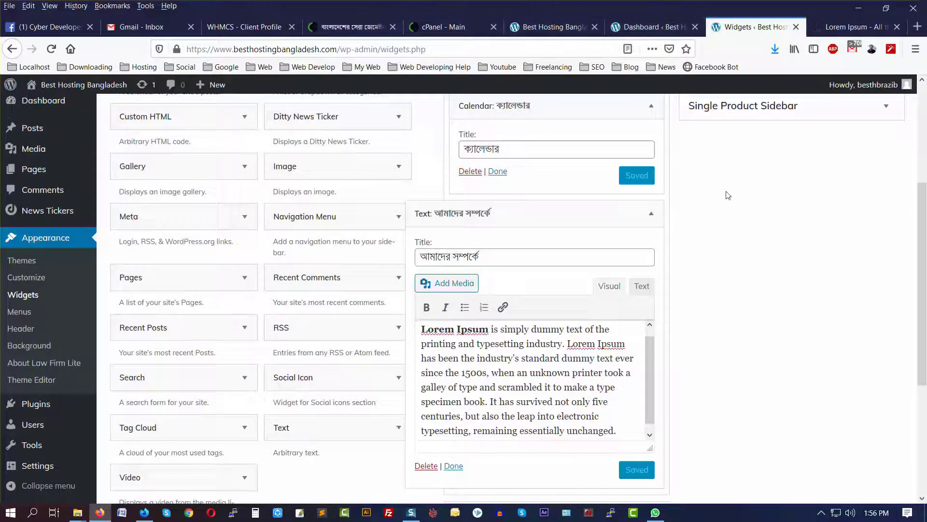
Move the collapsed Calendar widget above Recent Comments in the Blog Sidebar and check the sidebar on the live site.
scroll(676, 249, up, 4)
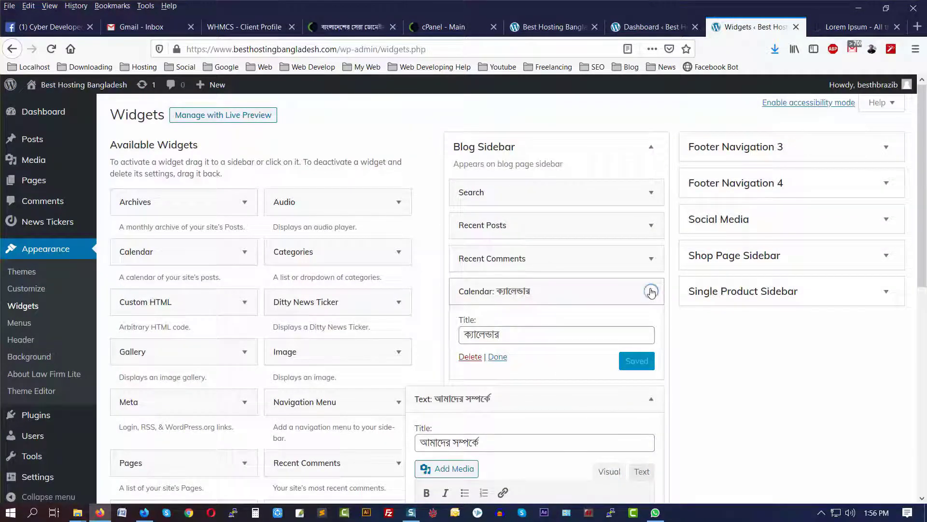
drag(652, 288, 561, 251)
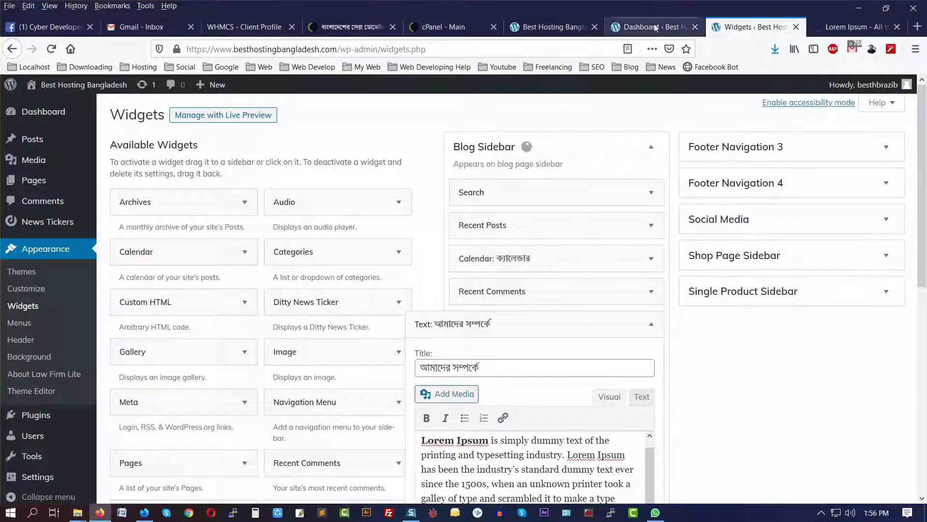
click(558, 28)
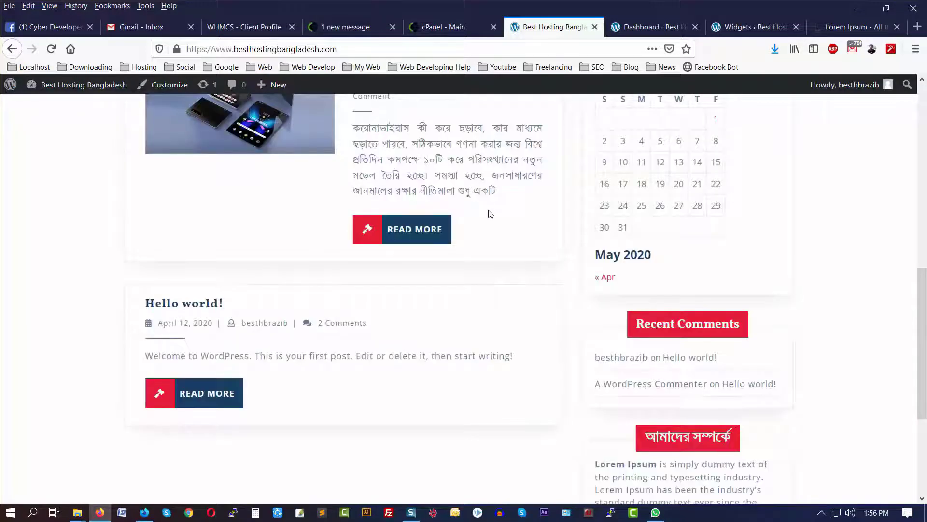
scroll(491, 216, down, 4)
scroll(492, 217, up, 9)
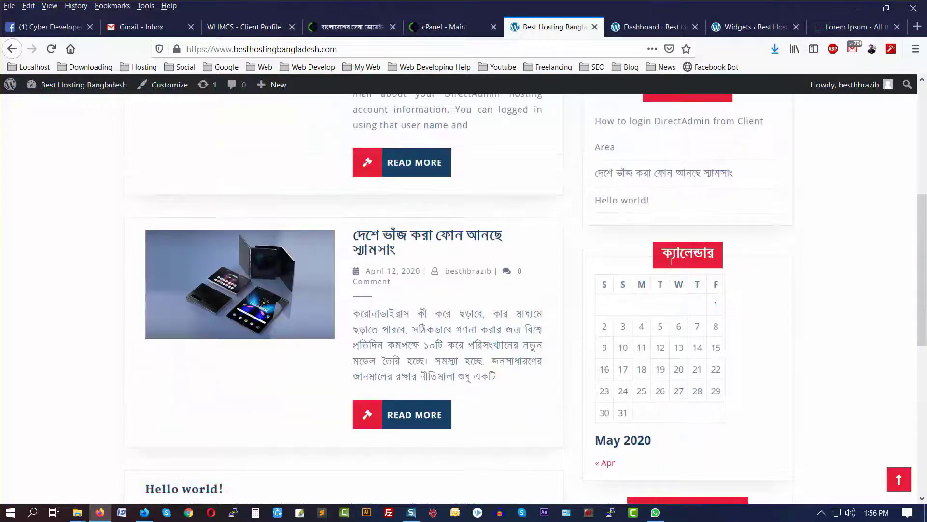
scroll(675, 262, down, 4)
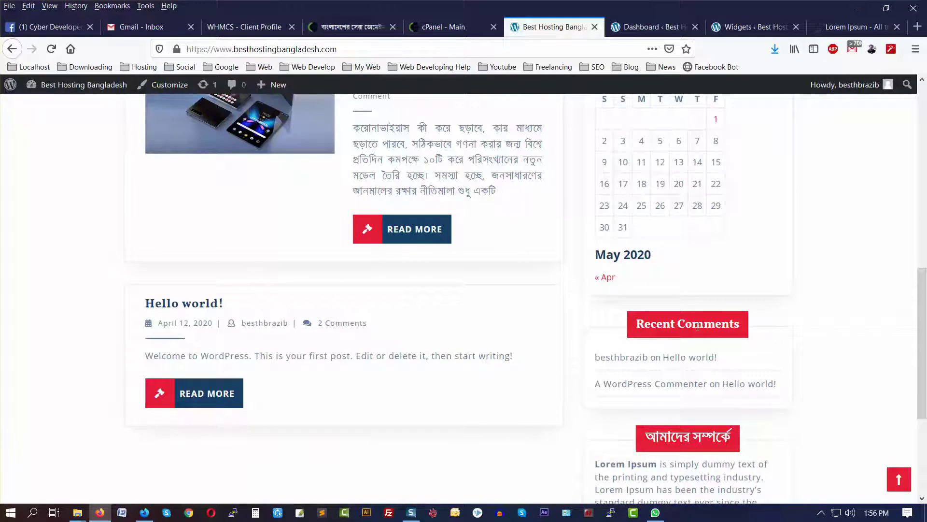
scroll(697, 326, down, 4)
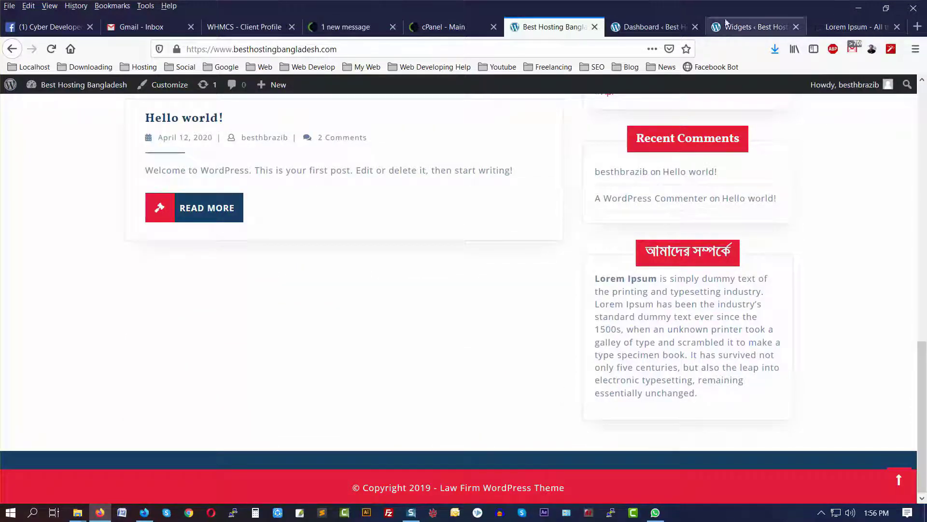
Return to the Widgets page, collapse the Text widget and add a Social Icon widget below it in the Blog Sidebar.
click(739, 26)
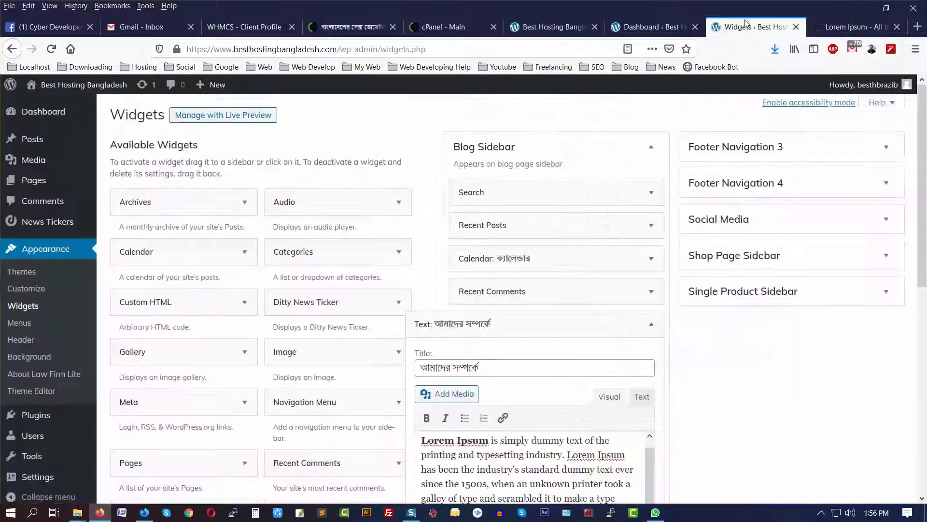
click(651, 324)
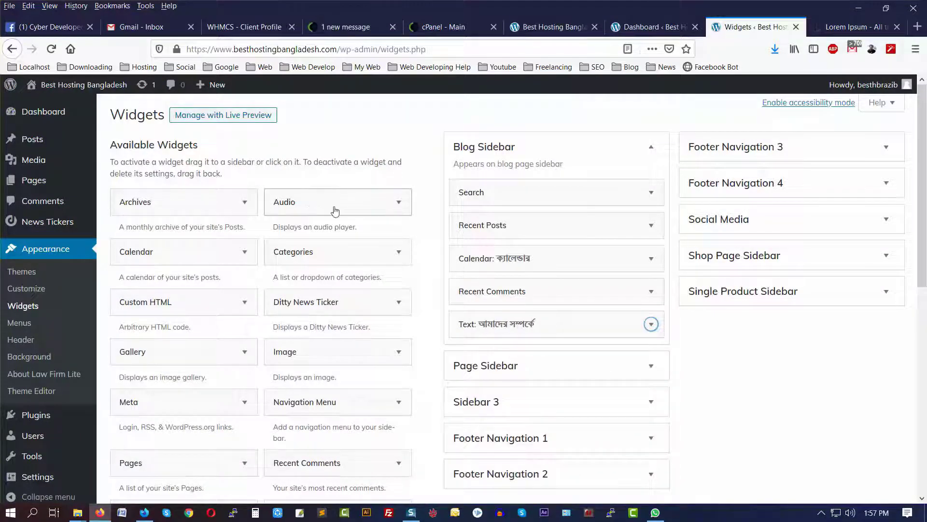
scroll(386, 192, down, 2)
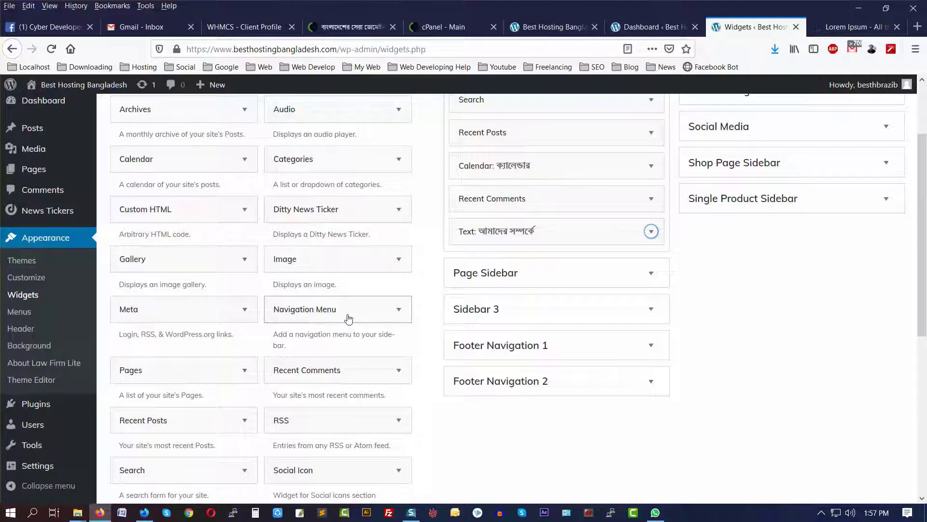
scroll(348, 318, down, 4)
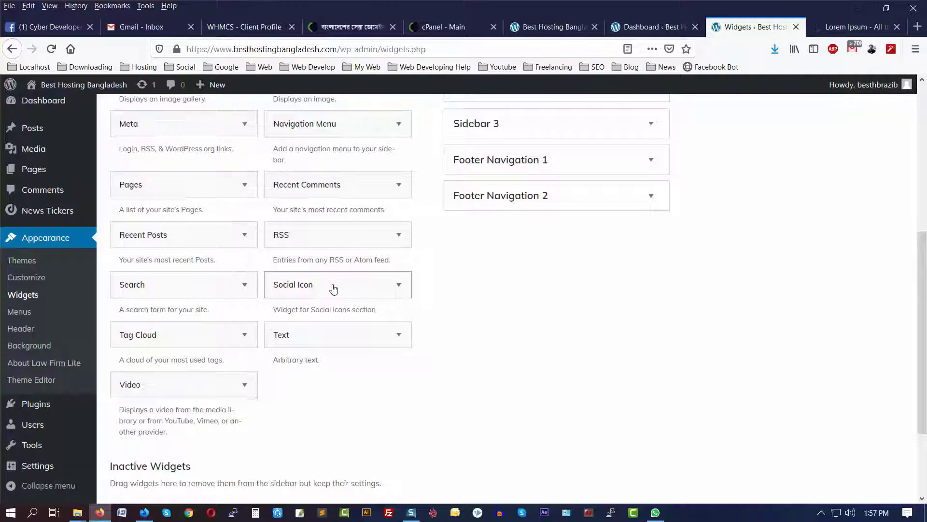
drag(333, 288, 544, 293)
Enter "#" as the Facebook, Twitter and Linkedin links of the Social Icon widget.
scroll(559, 282, down, 3)
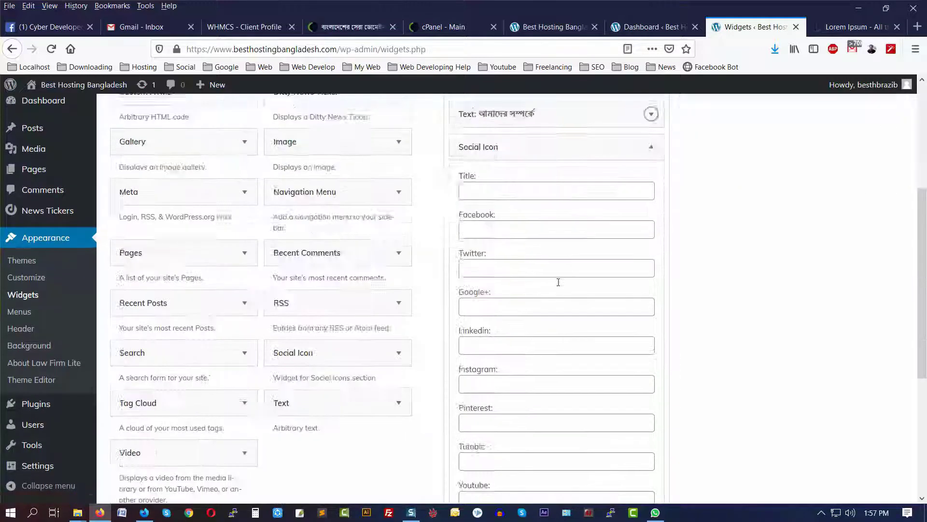
click(475, 194)
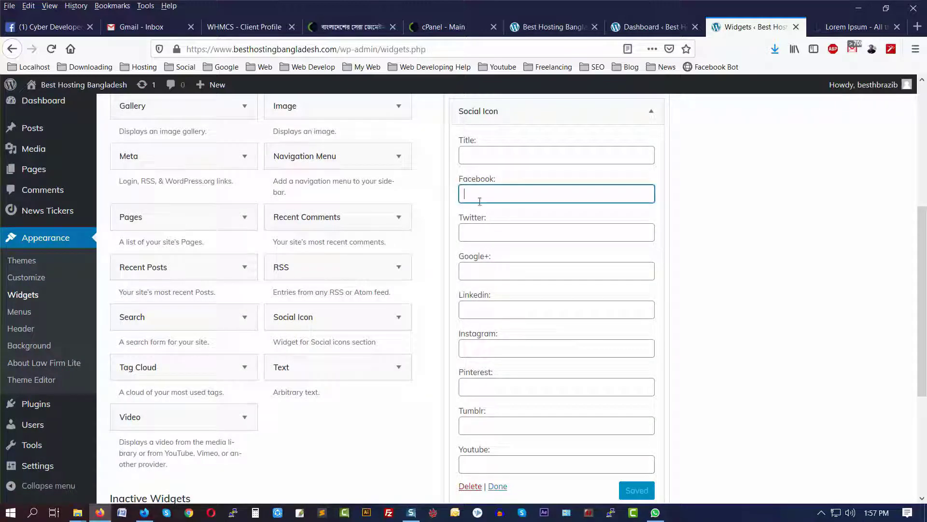
text(#)
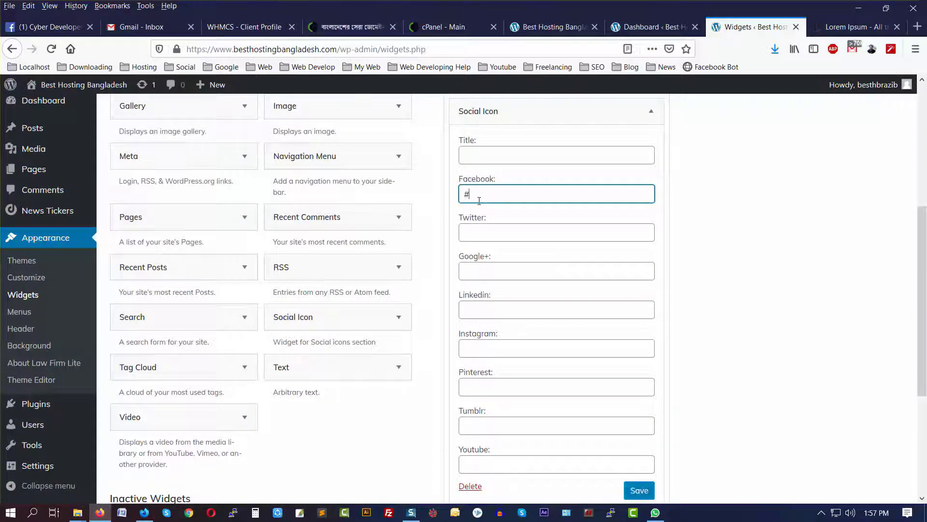
click(478, 234)
text(#)
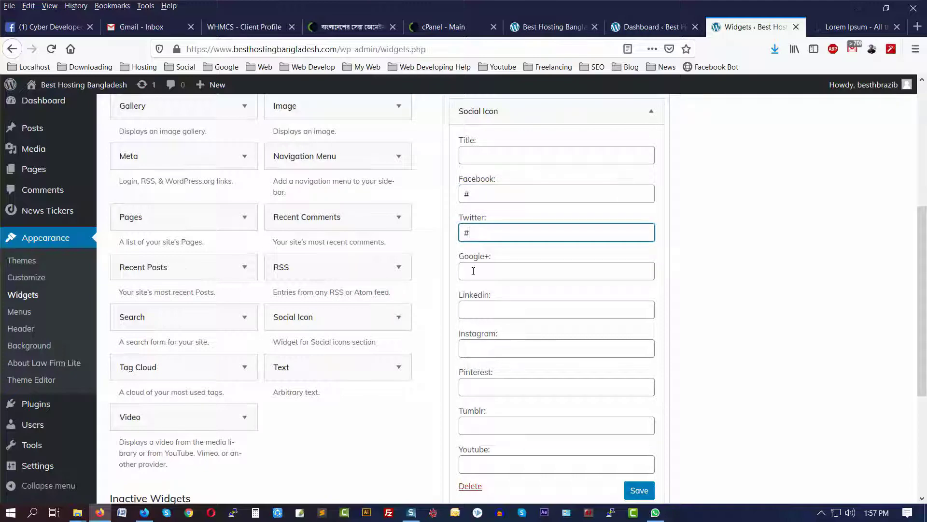
click(477, 310)
text(#)
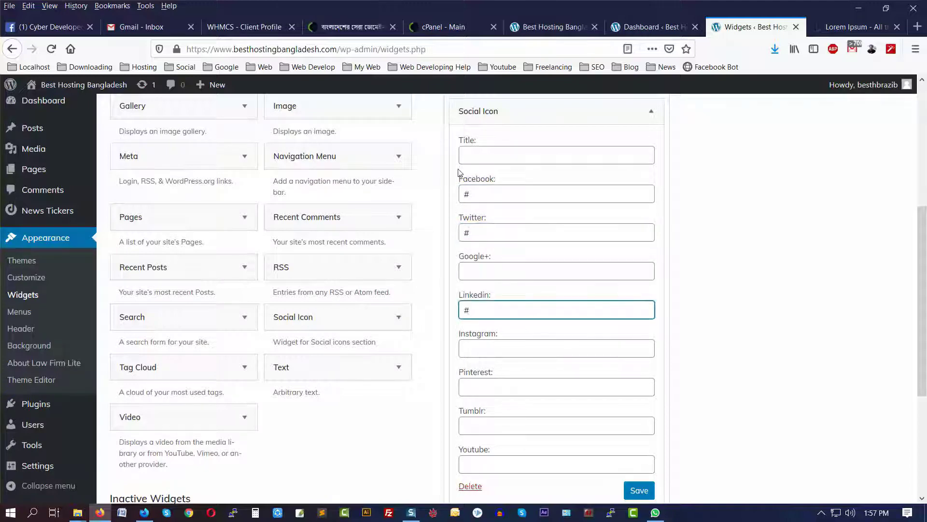
Save the Social Icon widget with the title "Follow" and check it on the reloaded live site.
click(472, 160)
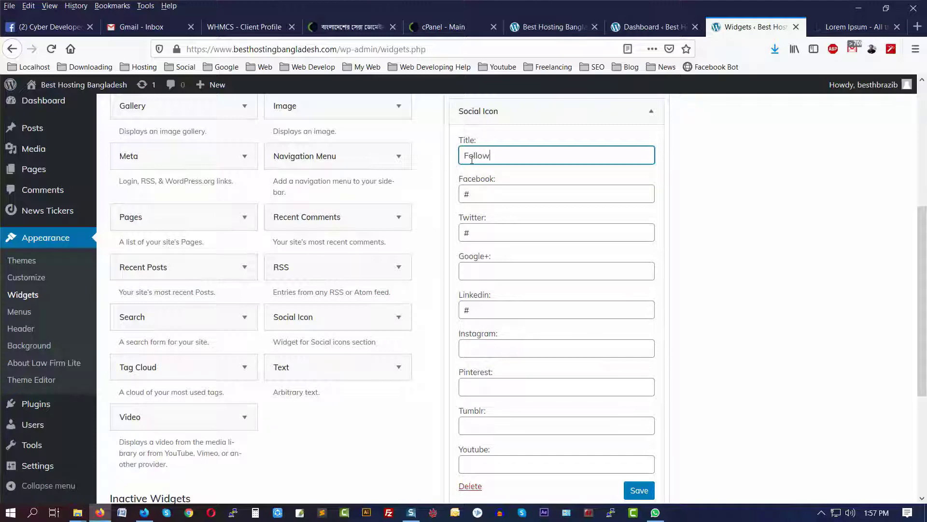
scroll(650, 240, down, 2)
click(642, 392)
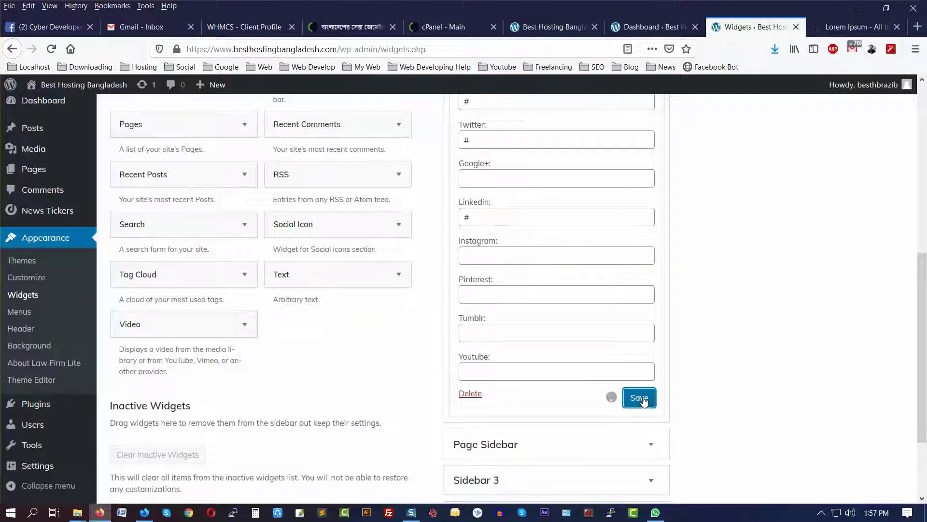
click(548, 26)
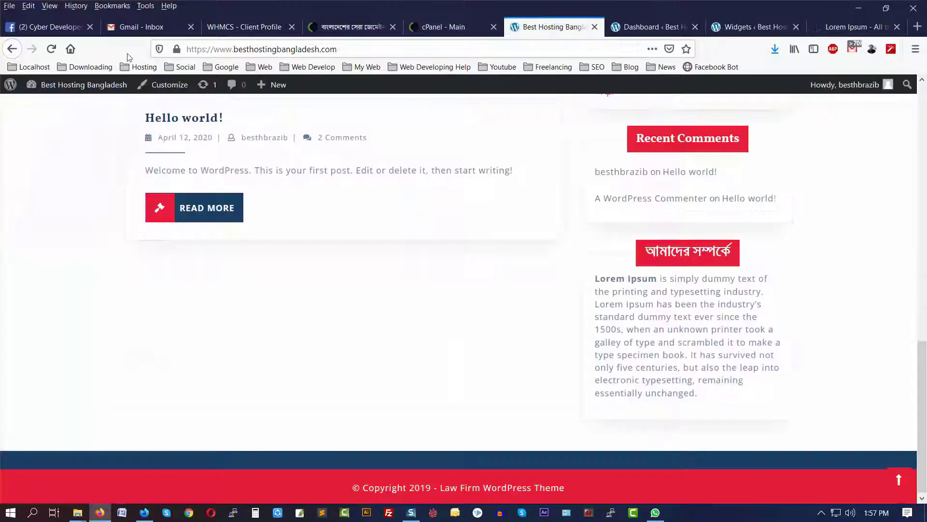
click(50, 50)
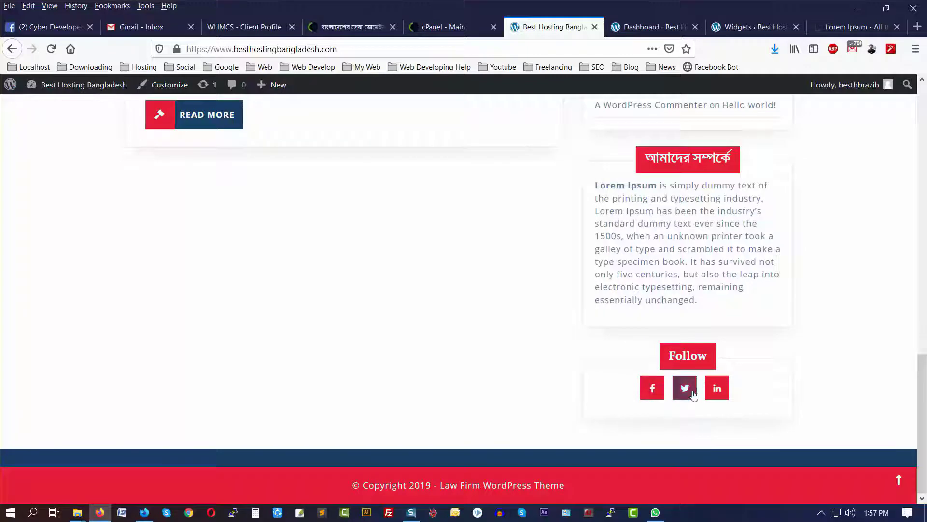
Change the Social Icon widget's title to "Follow us", save it and check the heading on the live site.
click(754, 27)
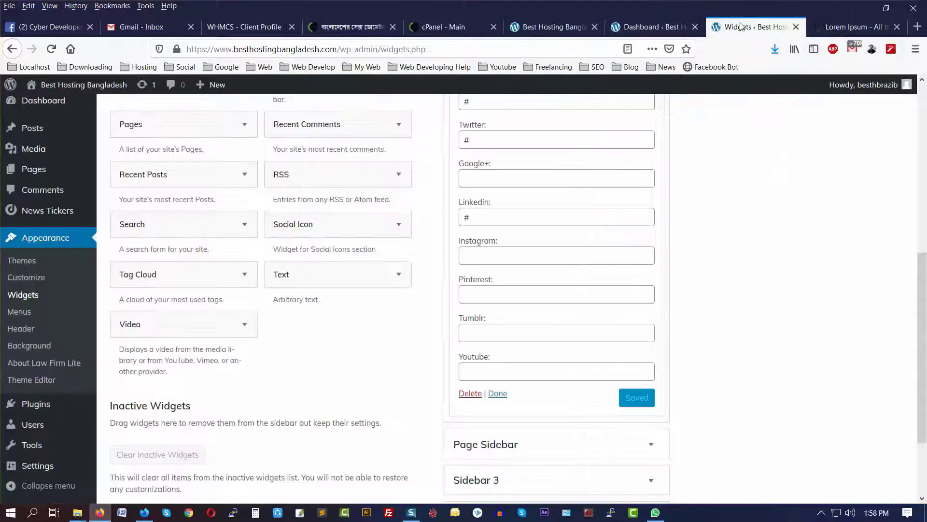
scroll(678, 288, up, 2)
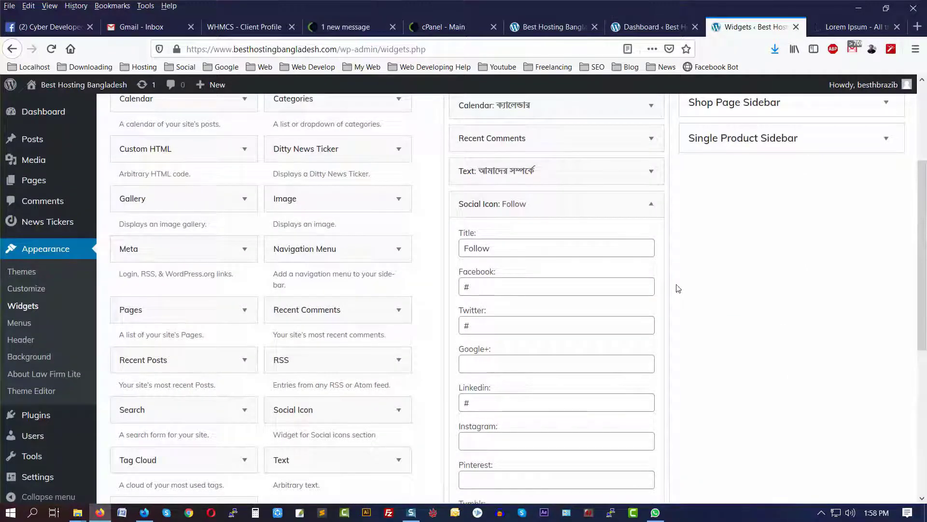
click(532, 247)
text(us)
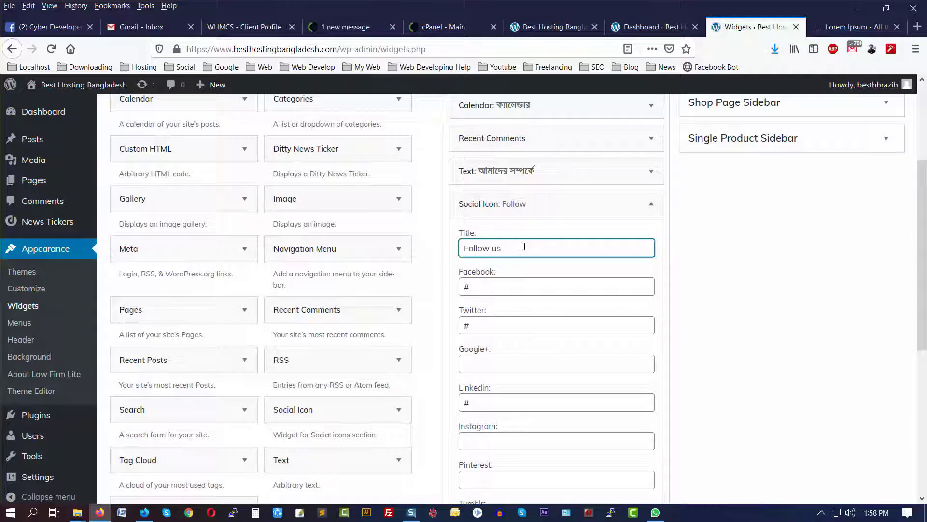
scroll(540, 251, down, 6)
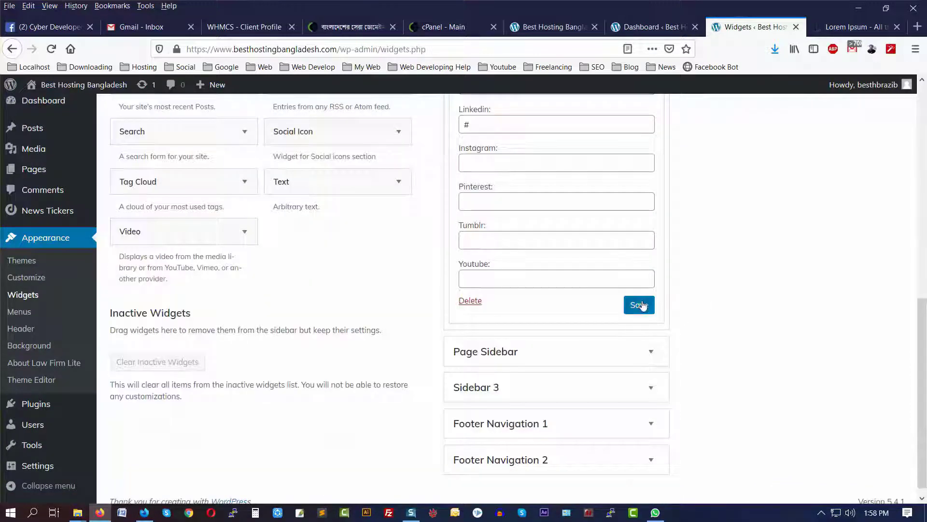
click(639, 305)
click(548, 27)
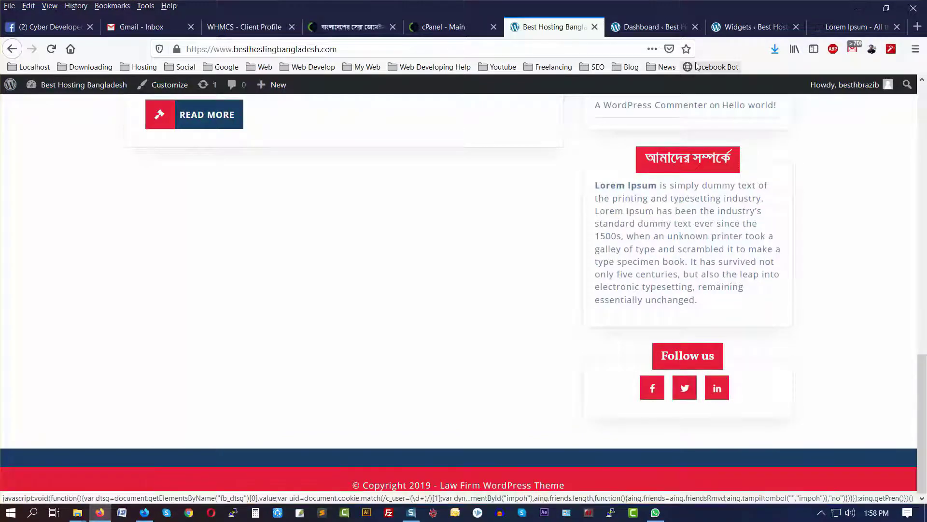
Return to the Widgets page, collapse the Social Icon widget and look through the list of available widgets.
click(753, 26)
scroll(291, 376, up, 3)
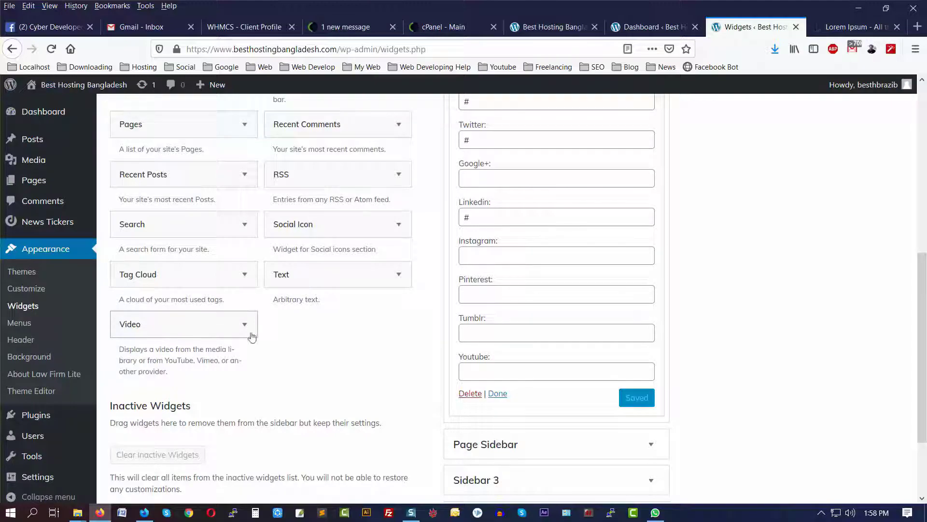
scroll(251, 336, up, 3)
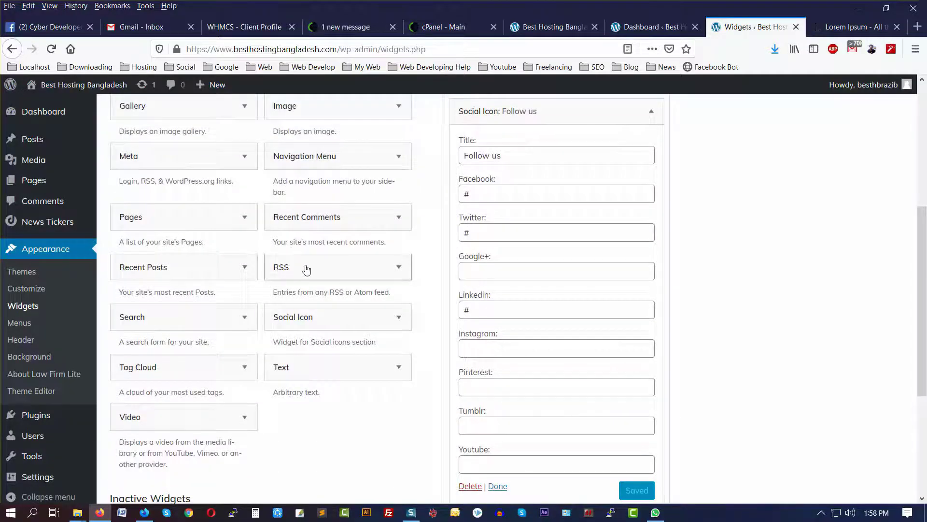
scroll(397, 271, up, 4)
scroll(397, 274, down, 3)
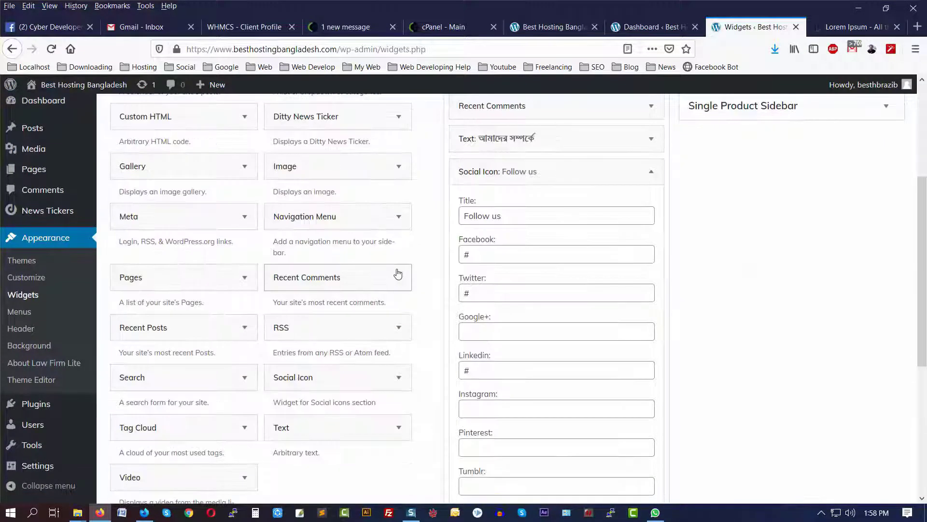
scroll(398, 274, up, 3)
click(652, 356)
scroll(313, 297, down, 5)
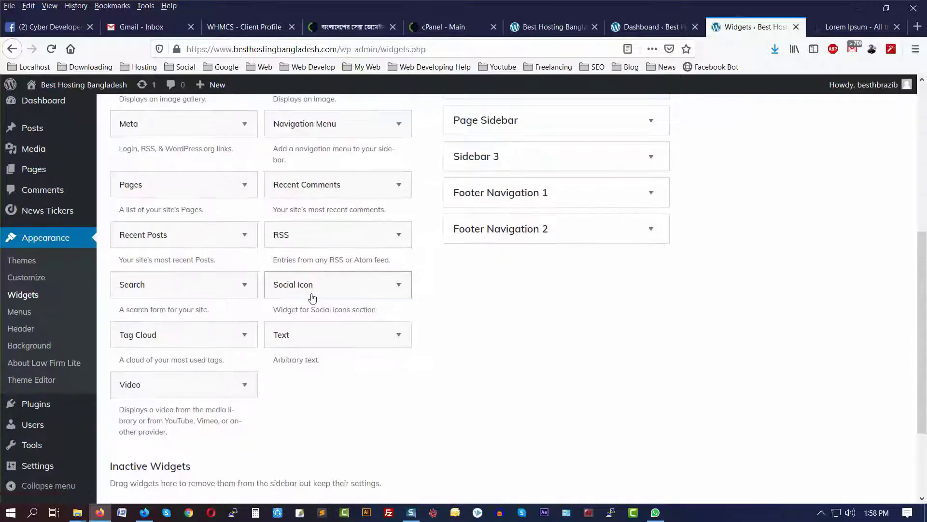
scroll(312, 297, up, 5)
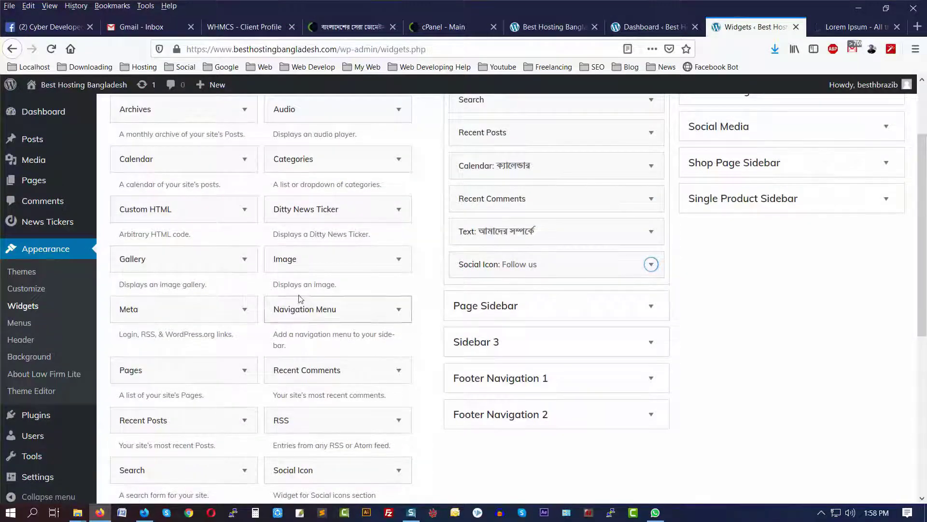
scroll(299, 298, up, 3)
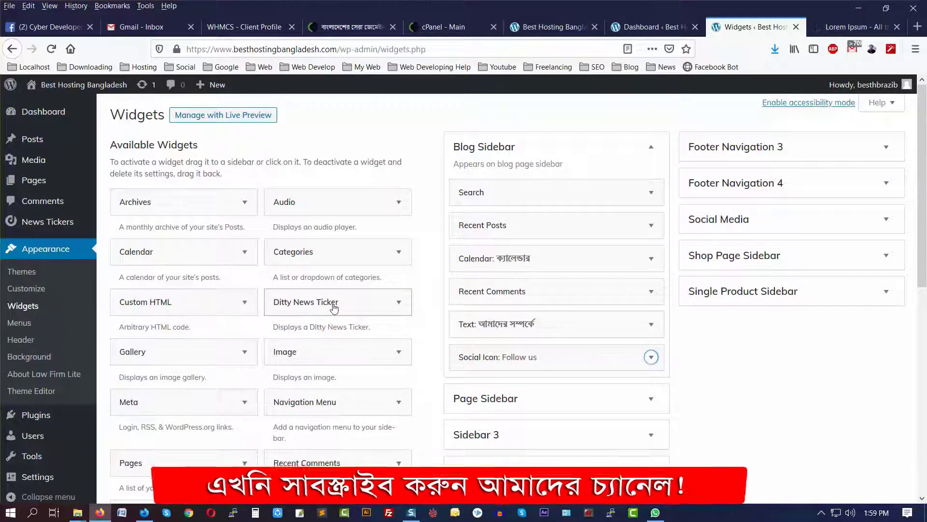
Review the sidebar widgets on the live site's homepage.
click(551, 26)
scroll(750, 211, up, 10)
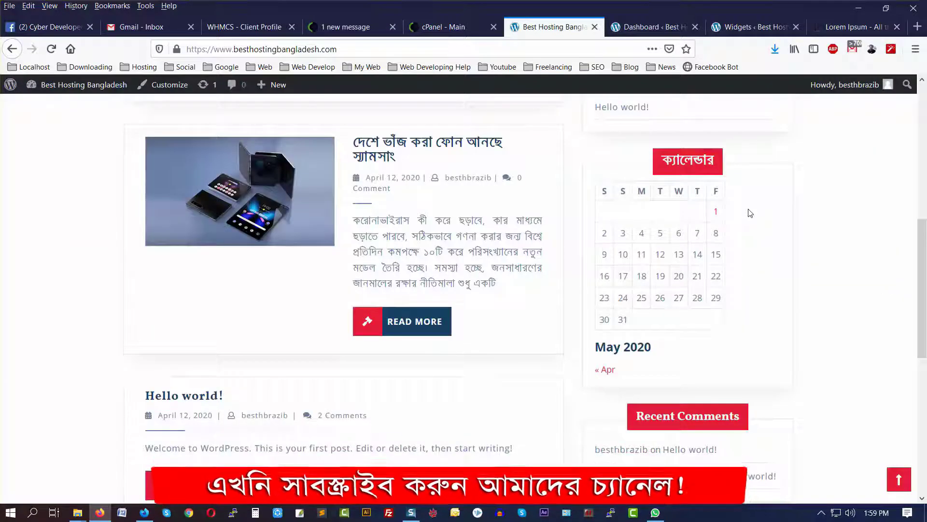
Search the web in a new browser tab for "ajax event calendar wordpress plugin".
key(ctrl+t)
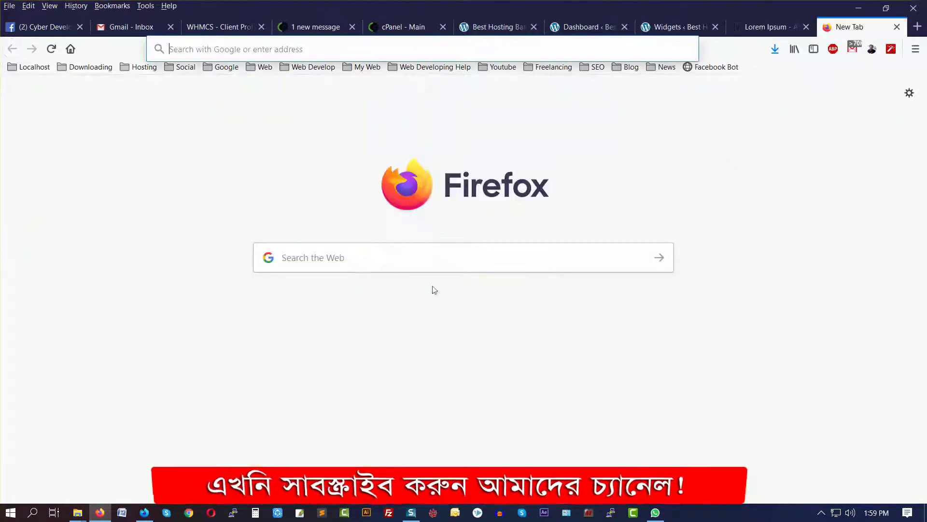
click(369, 266)
text(a)
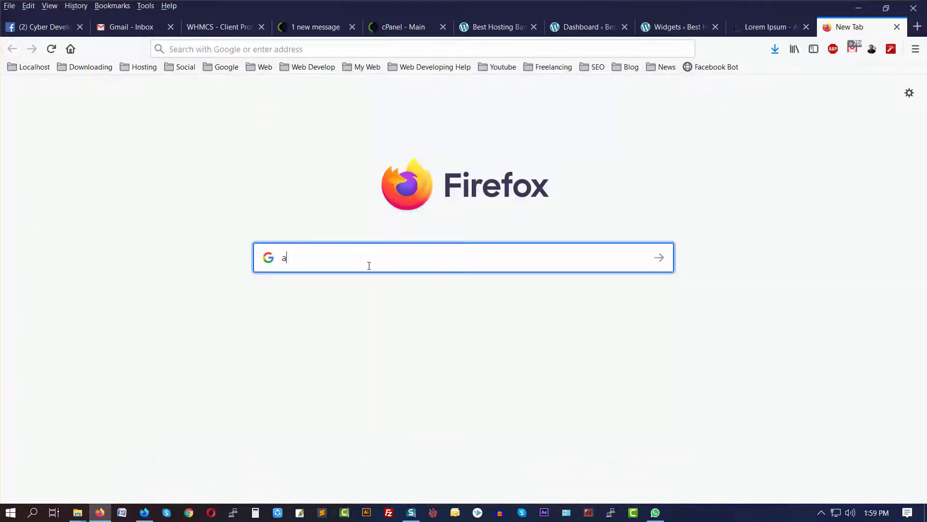
text(ja)
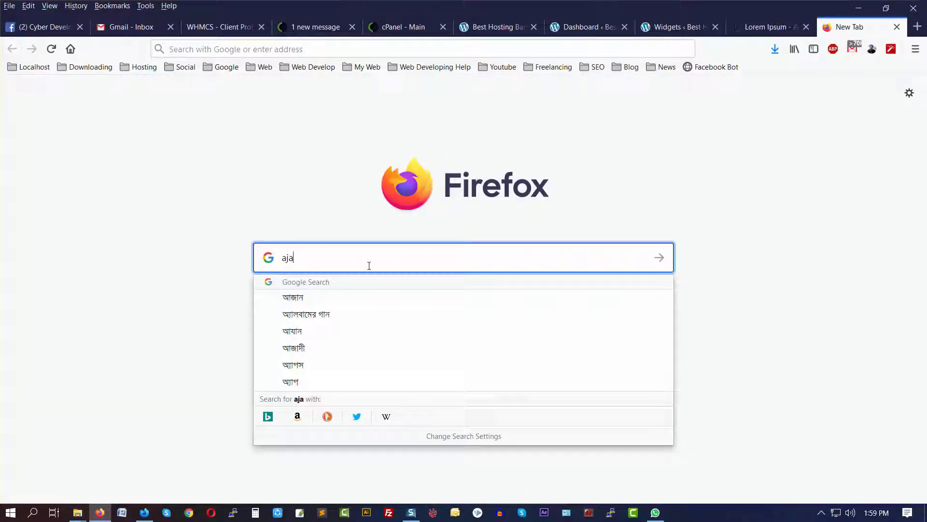
text(x)
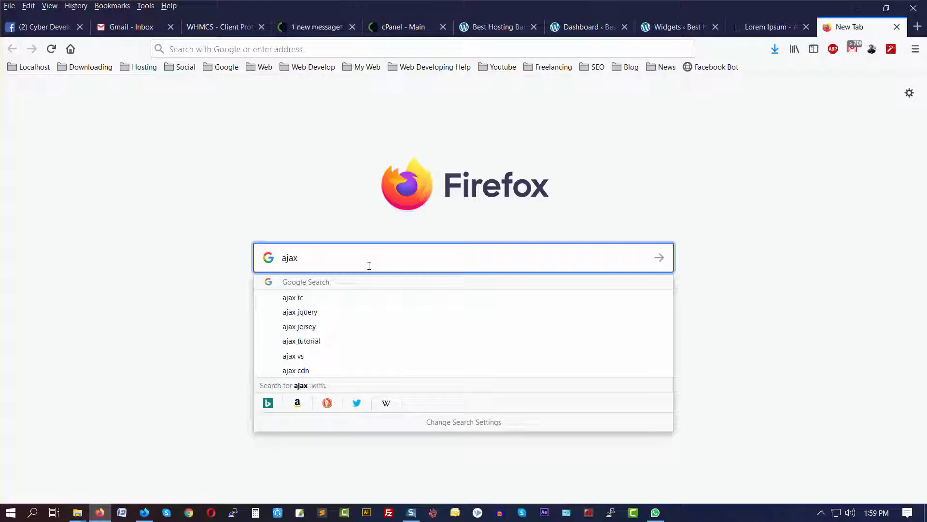
text( ca)
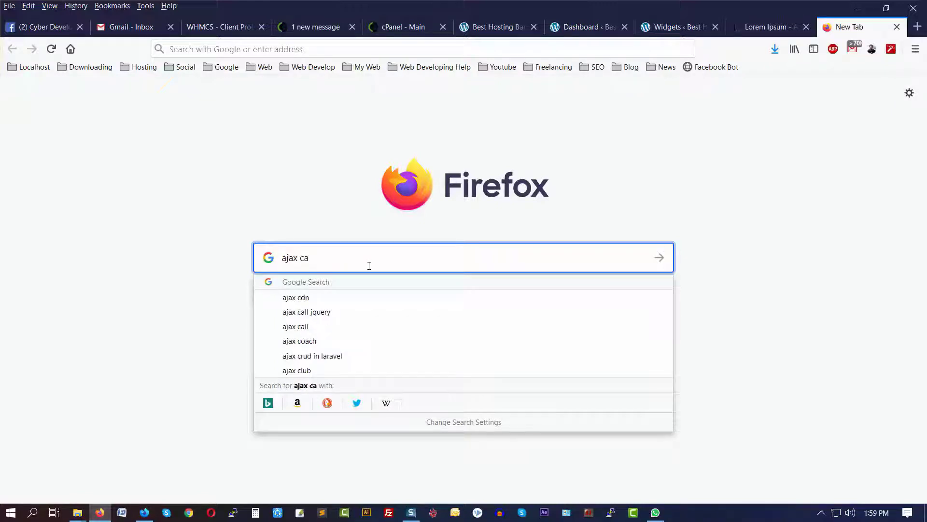
text(lendar wo)
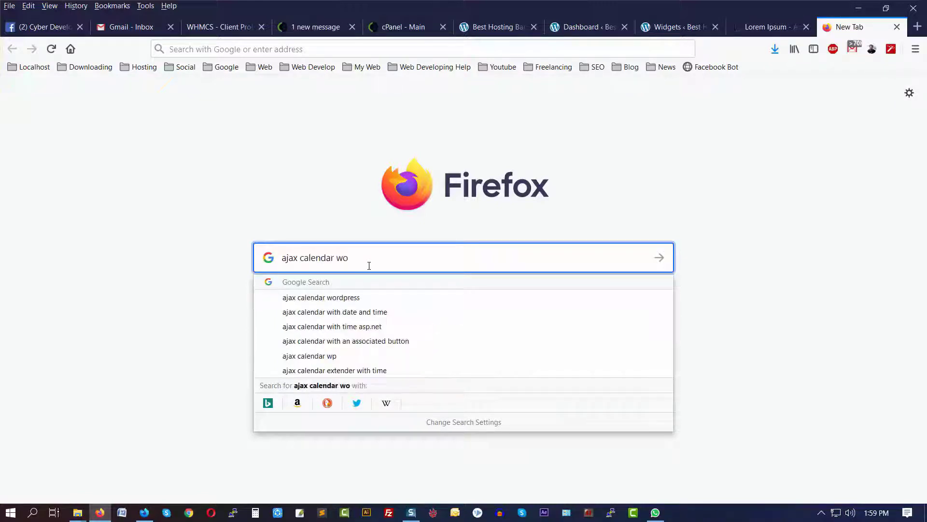
text(rdpre)
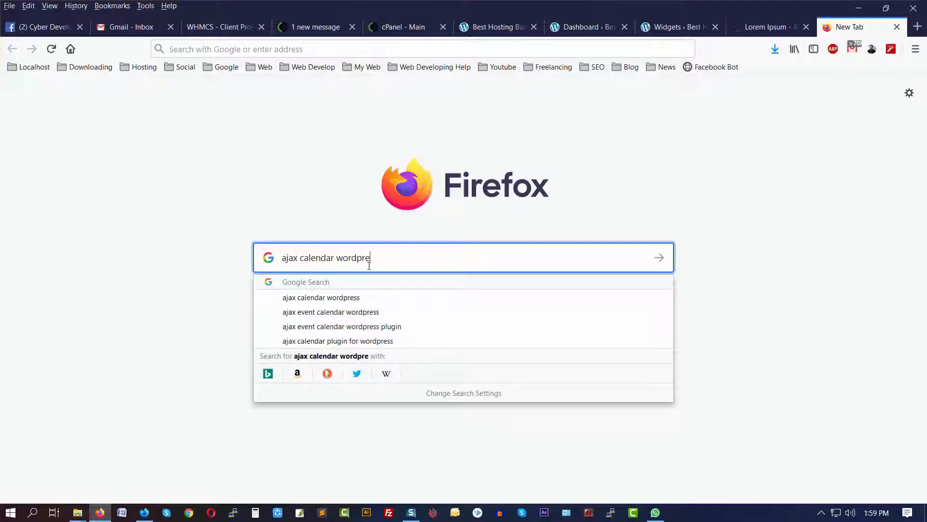
click(348, 327)
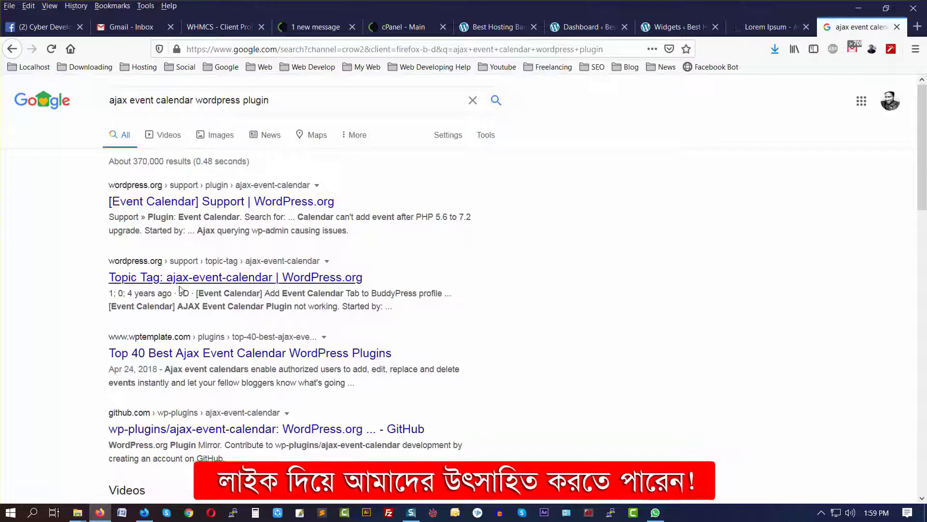
Remove the word "event" from the query and search for "ajax calendar wordpress plugin".
click(175, 357)
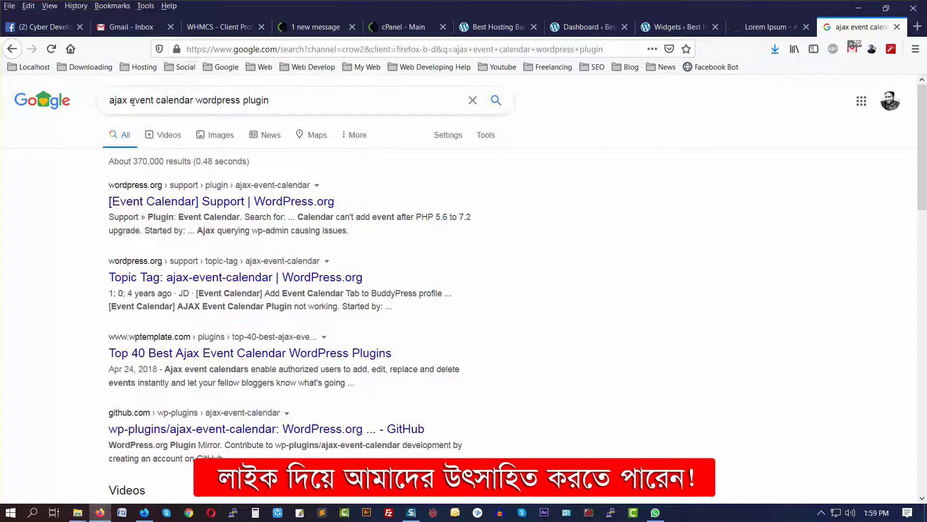
drag(132, 102, 159, 102)
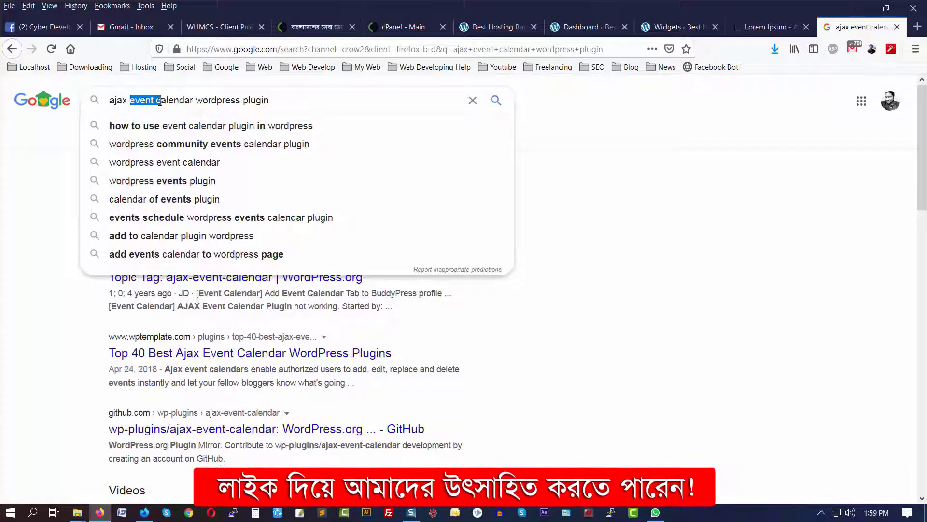
key(BackSpace)
key(Return)
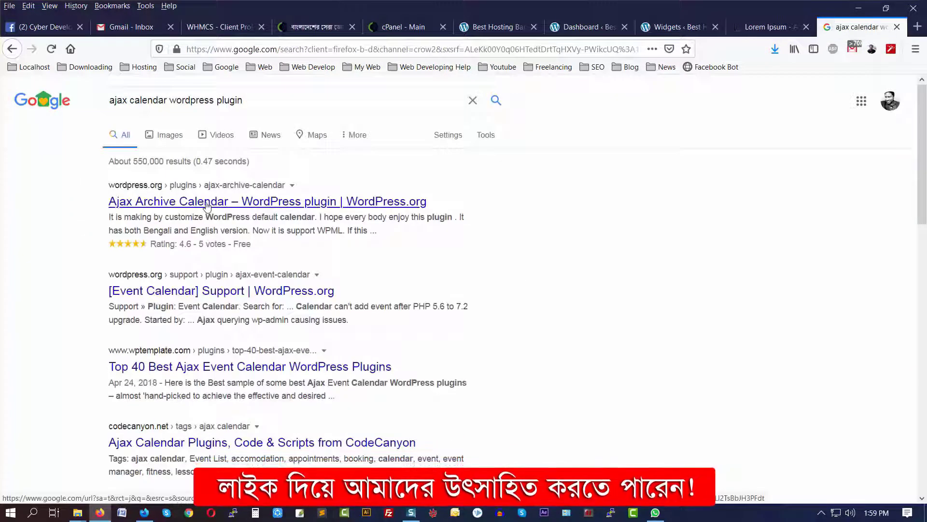
Open the Ajax Archive Calendar result from WordPress.org in its own tab and review the plugin's page.
middle_click(207, 202)
key(ctrl+Tab)
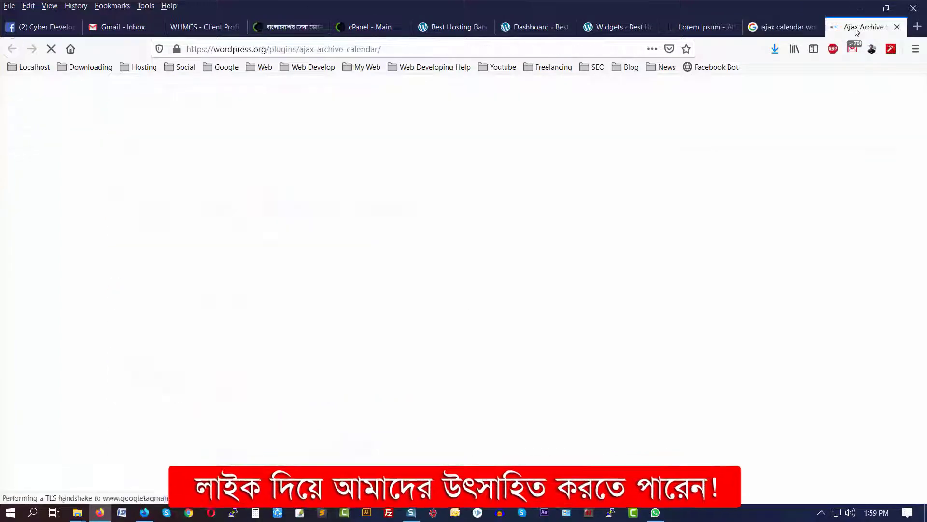
scroll(531, 319, down, 2)
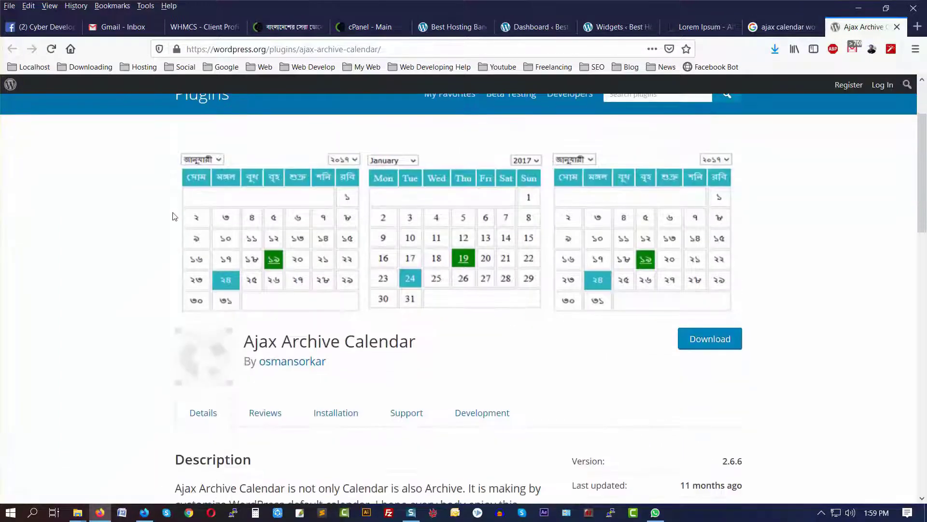
scroll(410, 278, down, 2)
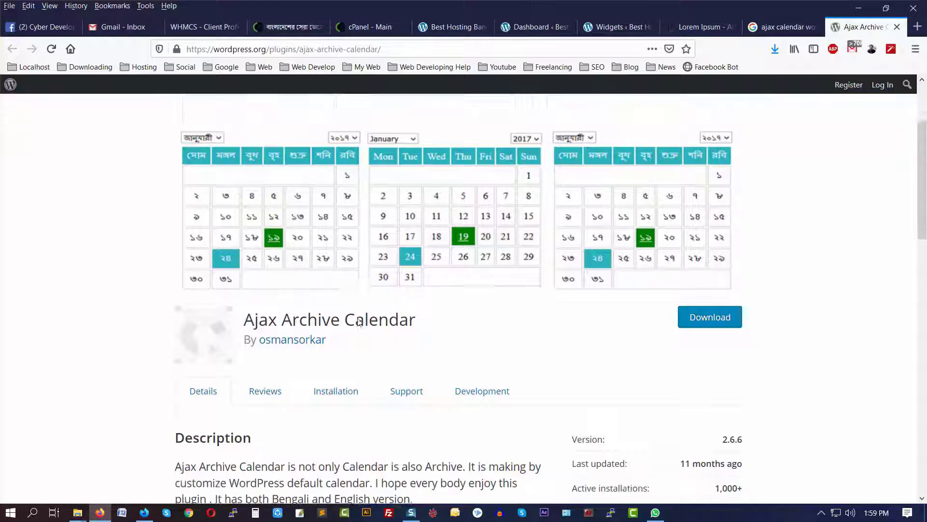
scroll(409, 278, up, 4)
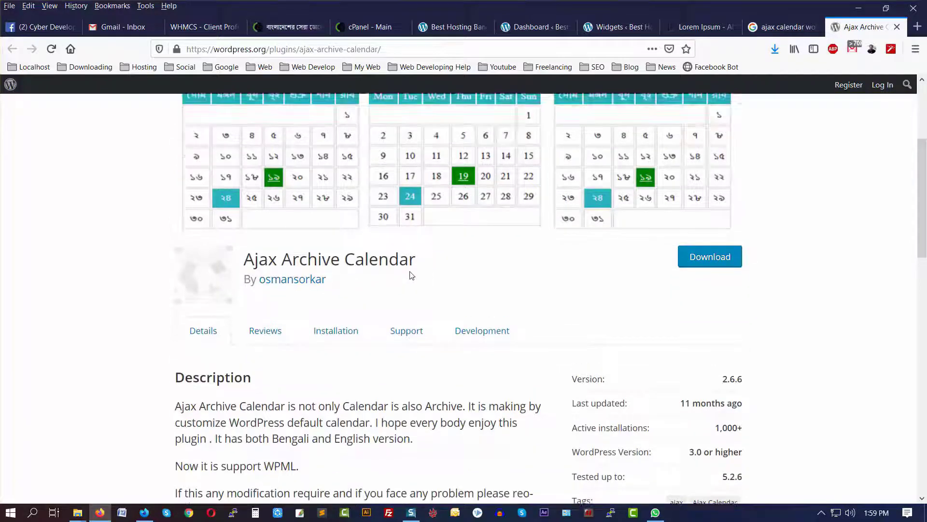
scroll(331, 264, down, 2)
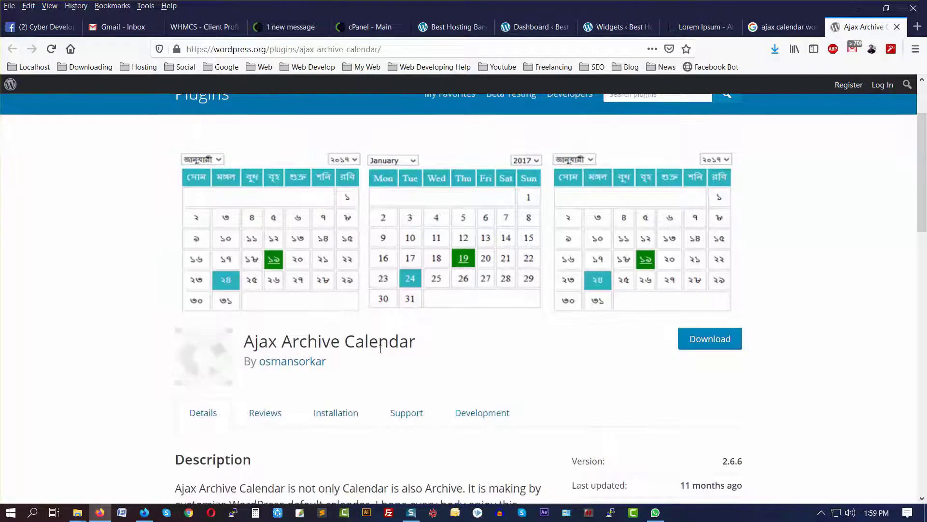
Copy the plugin name "Ajax Archive Calendar" and open the site's Add Plugins page in a new tab.
drag(419, 341, 243, 341)
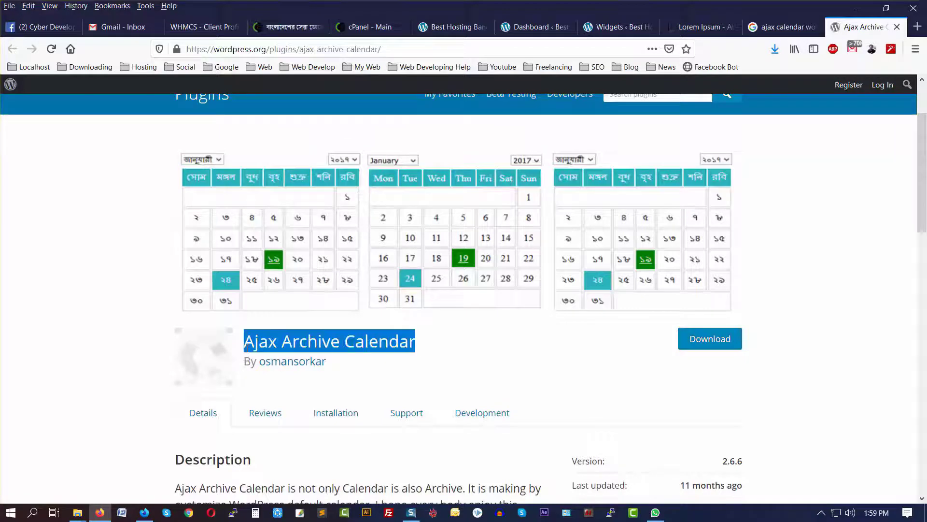
right_click(284, 347)
click(297, 350)
click(599, 27)
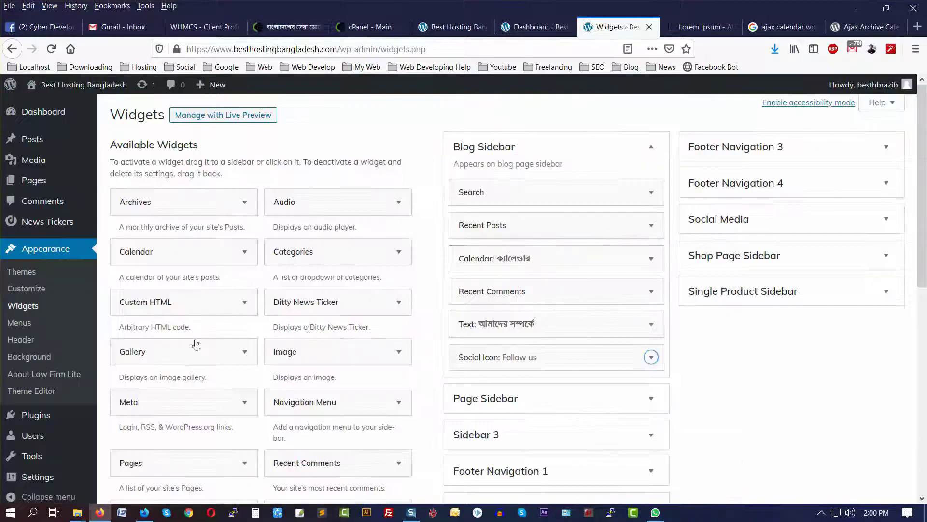
scroll(49, 381, down, 2)
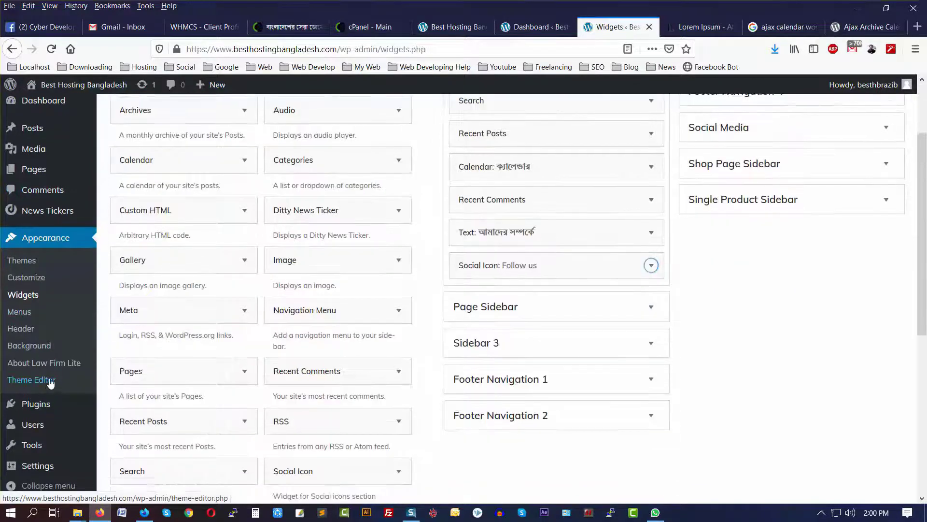
mouse_move(41, 408)
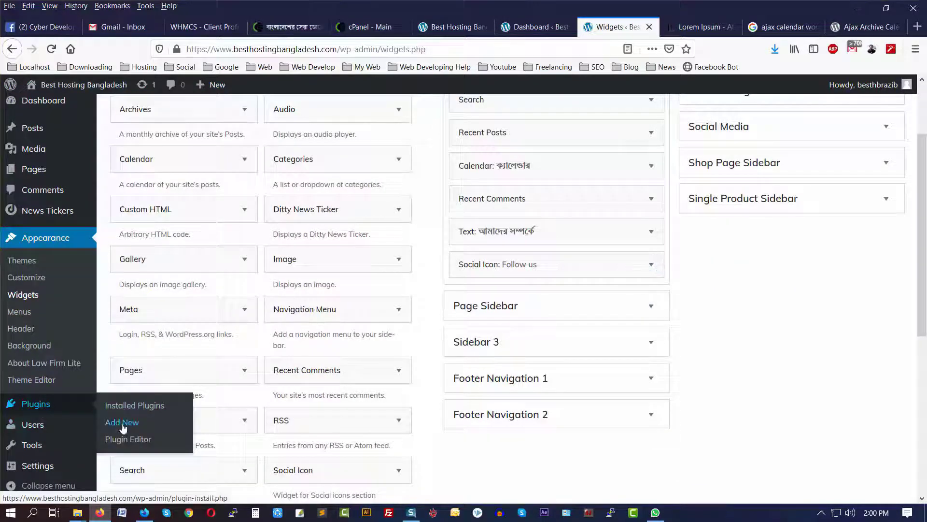
middle_click(121, 422)
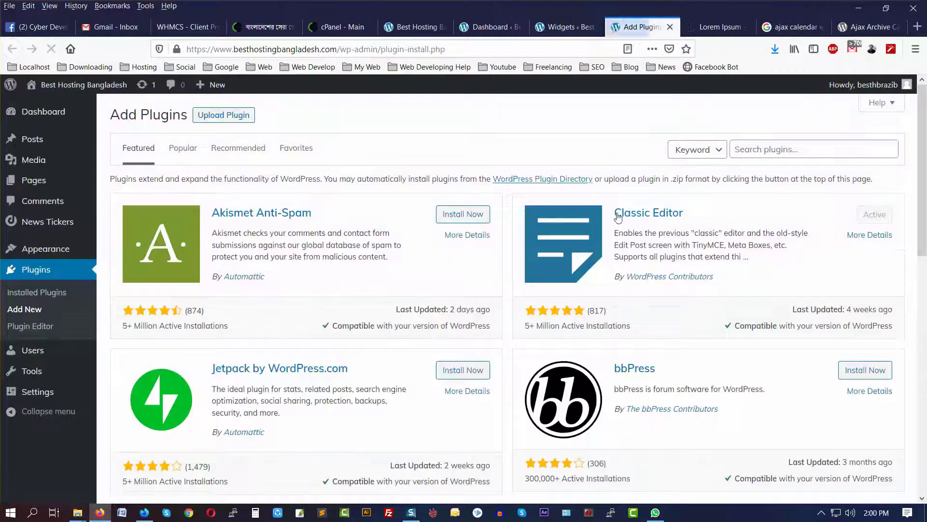
Find the plugin by its copied name, "Ajax Archive Calendar", then install and activate it.
right_click(769, 155)
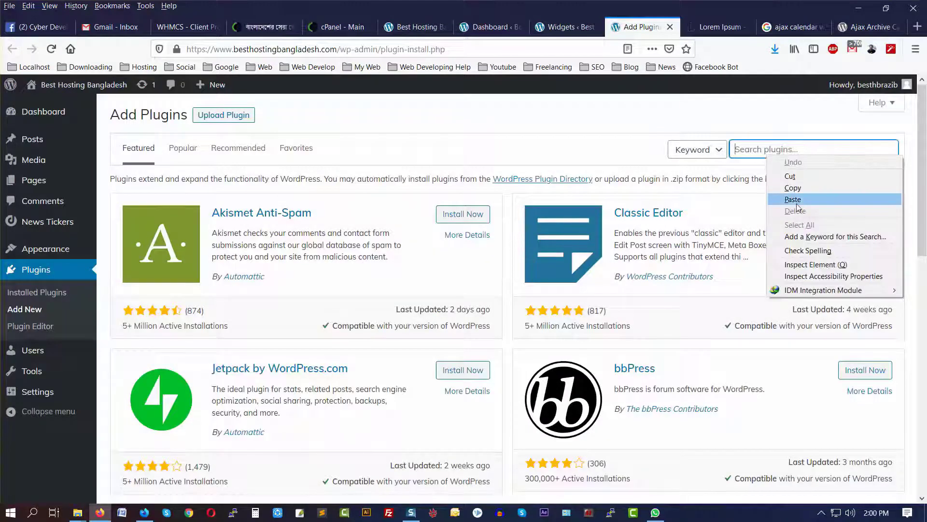
click(795, 200)
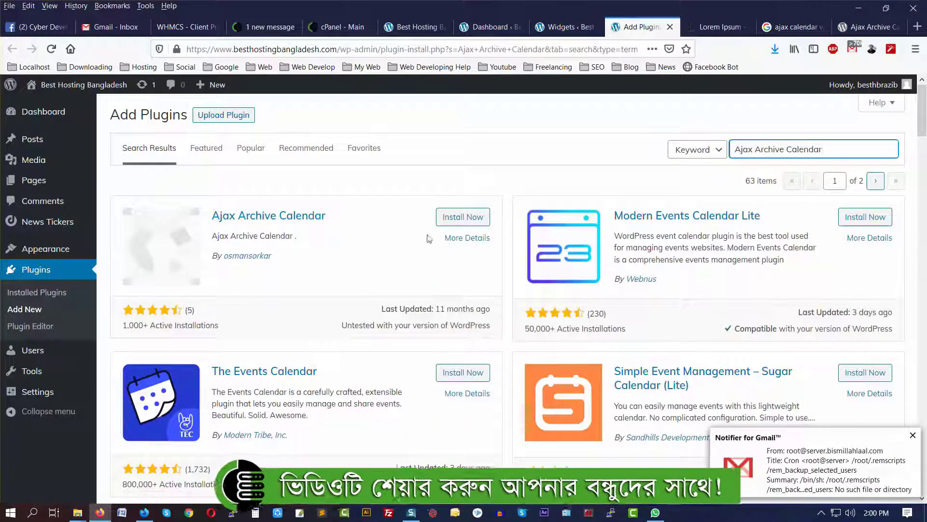
click(467, 217)
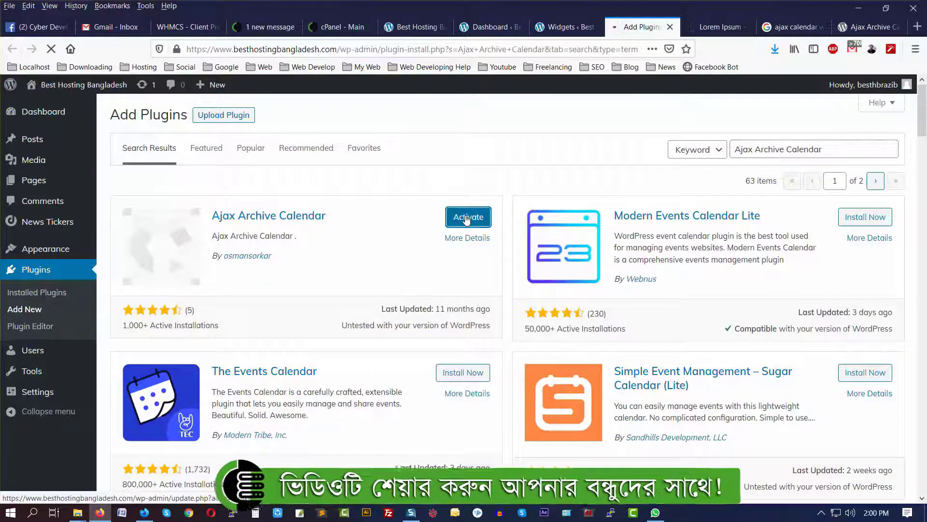
click(466, 217)
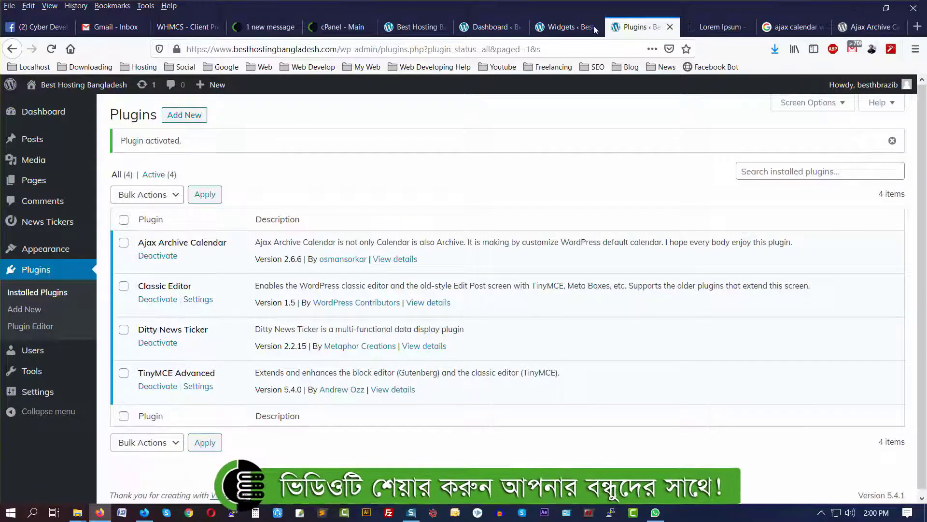
Reload the Widgets page and look through the available widgets for the newly installed calendar.
key(ctrl+shift+Tab)
scroll(151, 357, up, 1)
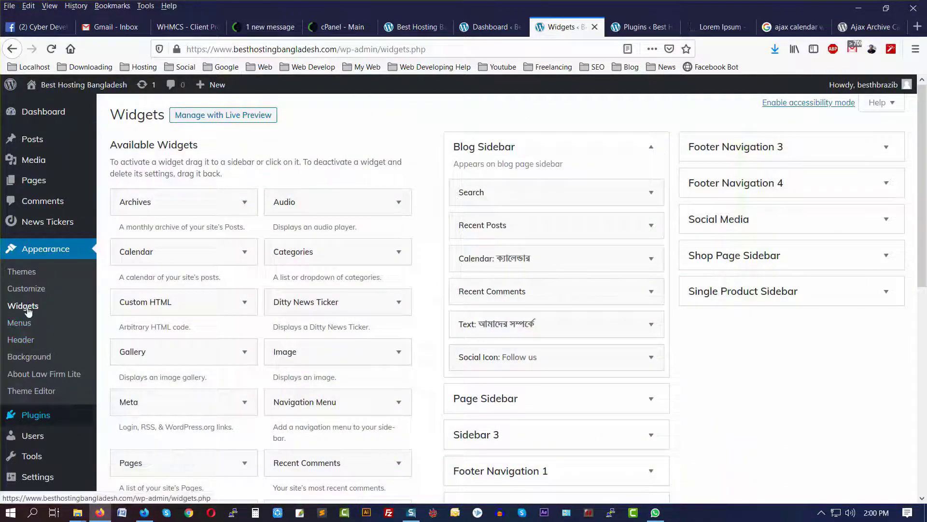
click(27, 309)
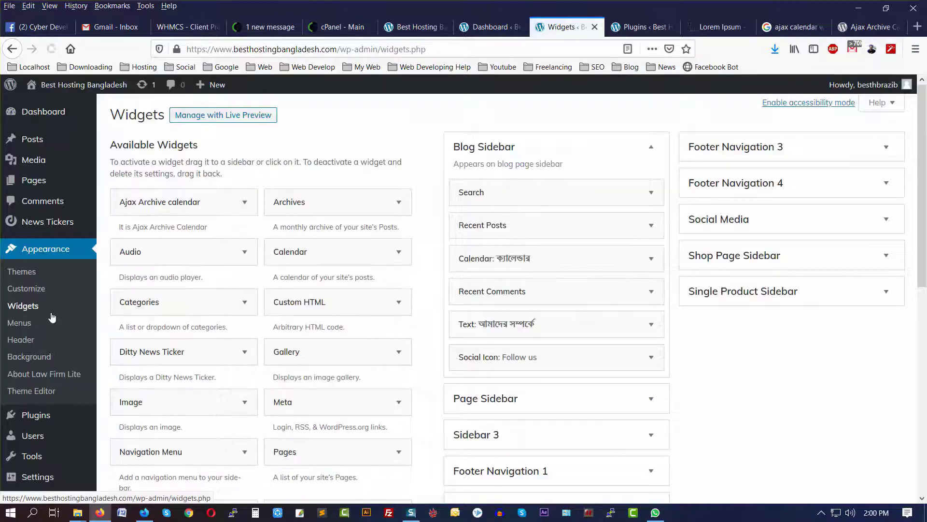
scroll(332, 415, down, 4)
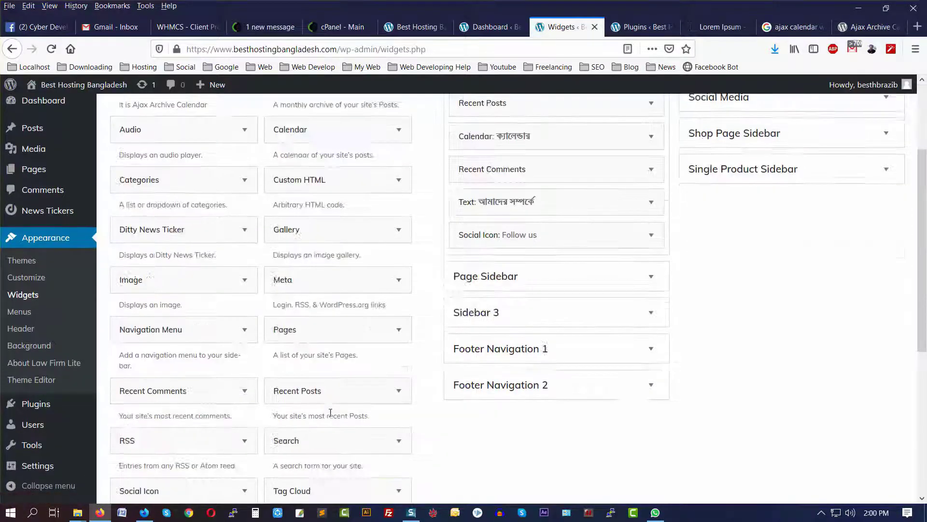
scroll(331, 416, down, 4)
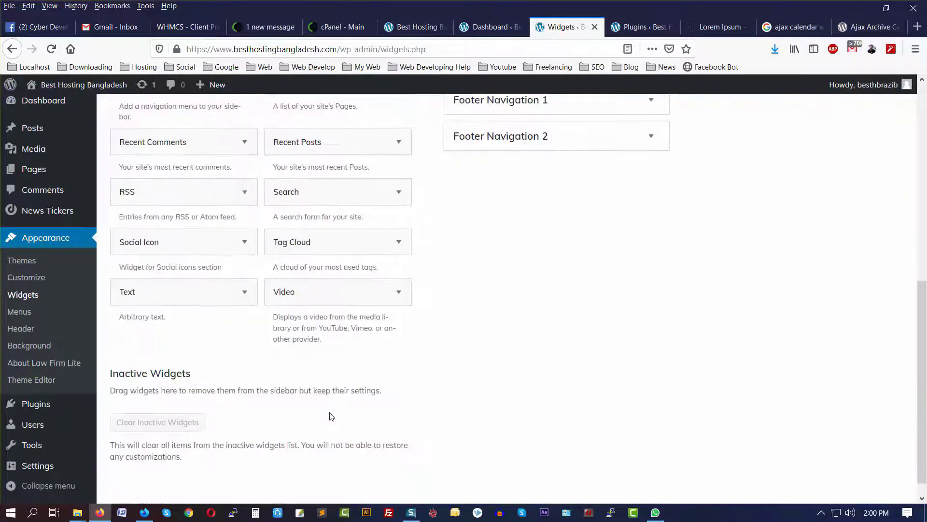
scroll(458, 376, up, 2)
scroll(458, 375, up, 2)
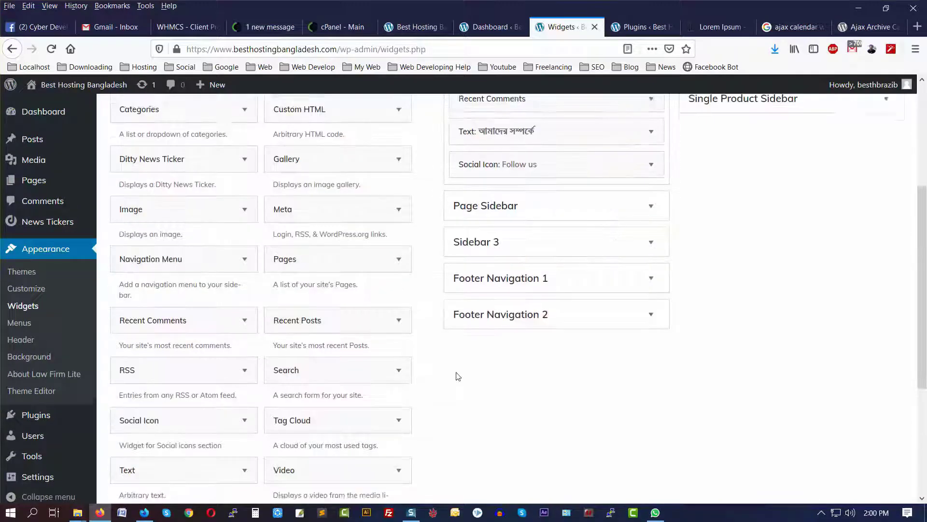
scroll(457, 375, up, 2)
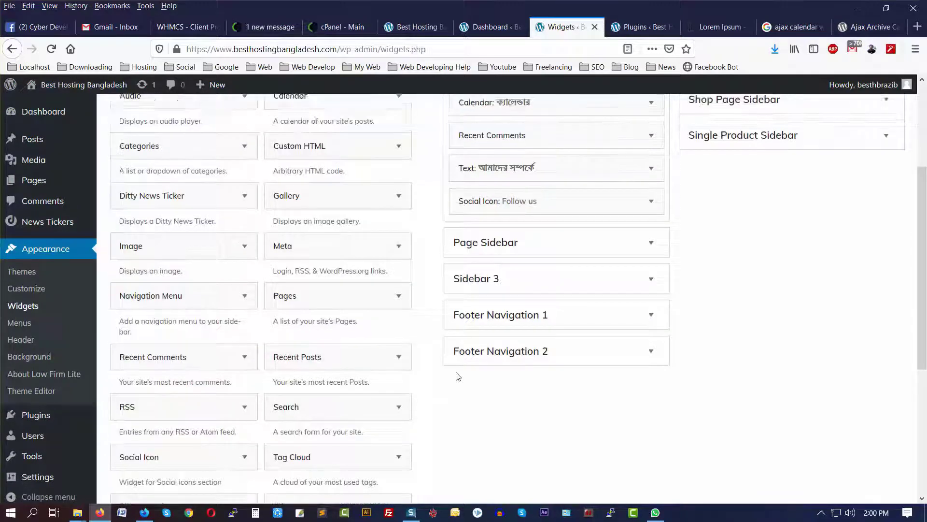
scroll(454, 378, up, 2)
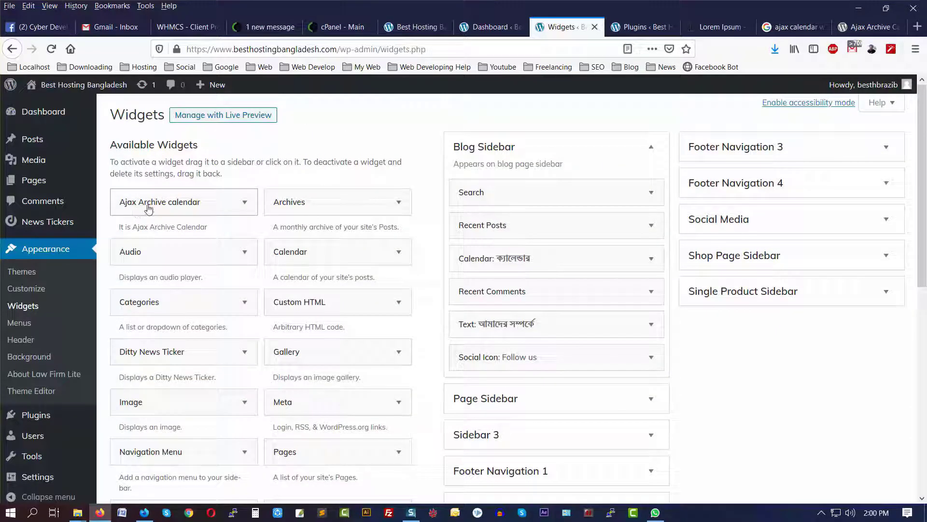
Add the Ajax Archive calendar widget to the Blog Sidebar above Social Icon, set its version to Bengali and save it.
drag(148, 207, 514, 358)
scroll(543, 374, down, 2)
click(556, 330)
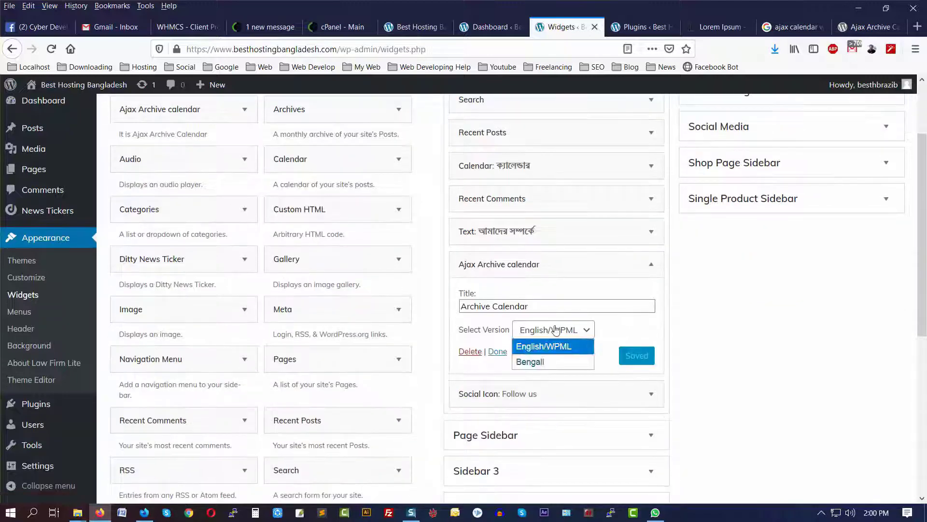
click(548, 362)
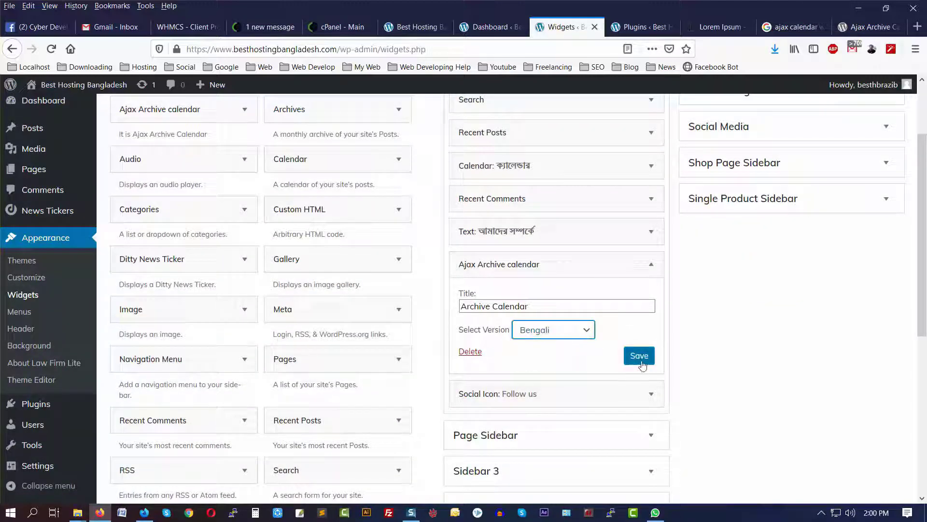
click(641, 362)
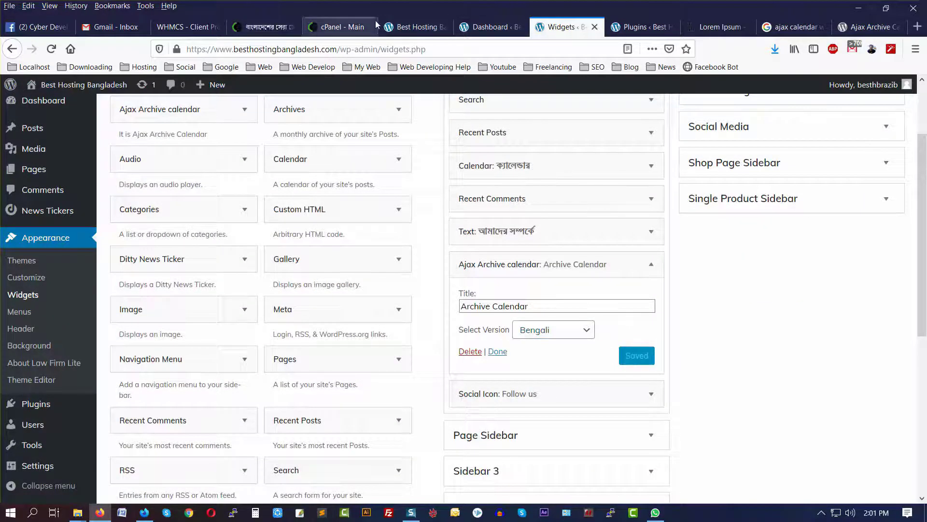
Reload the live site's home page and find the Archive Calendar in its sidebar.
click(376, 22)
scroll(190, 259, up, 10)
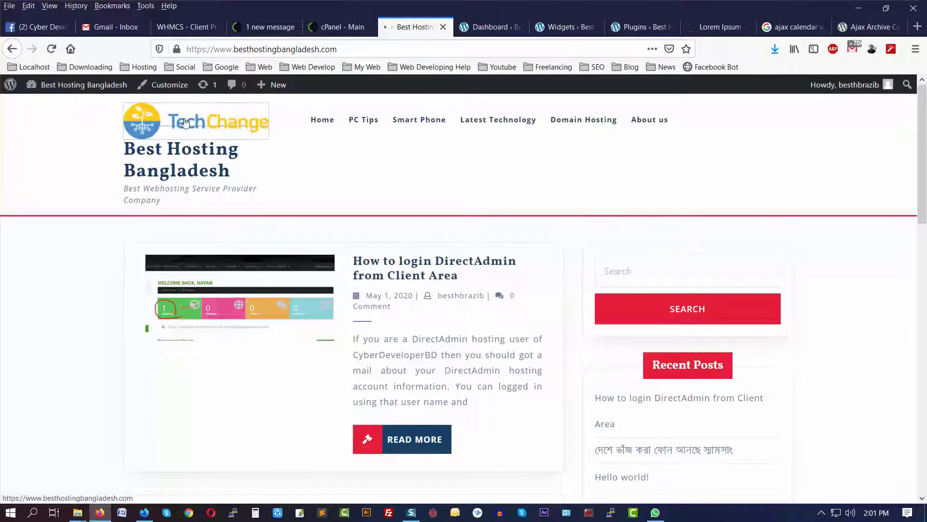
click(185, 122)
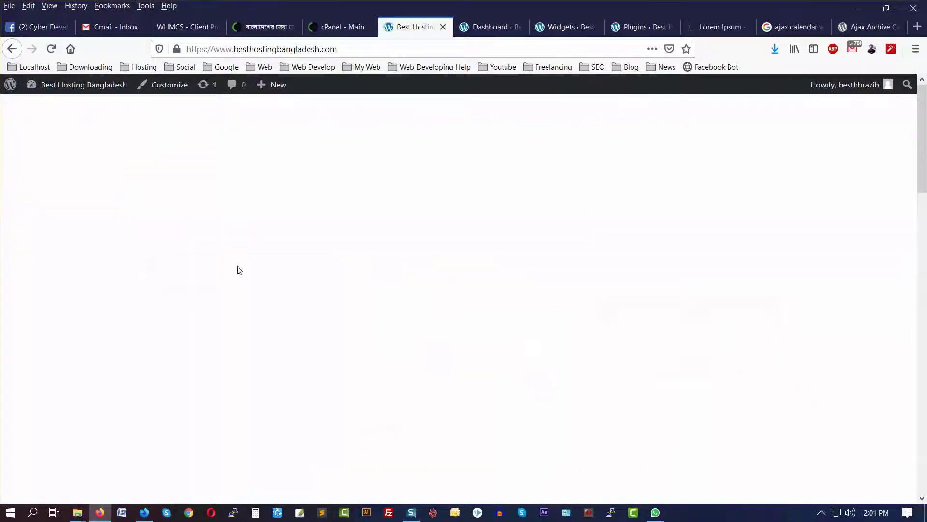
scroll(238, 267, down, 15)
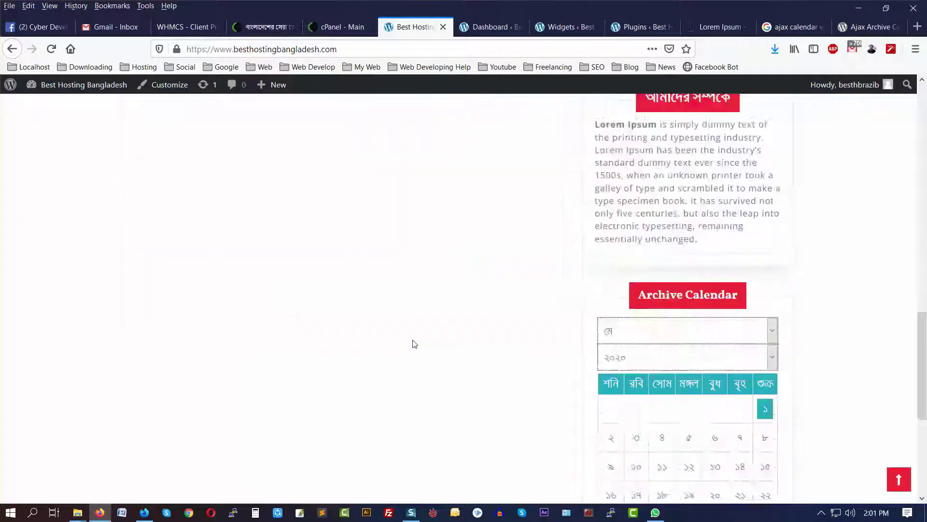
scroll(413, 344, down, 3)
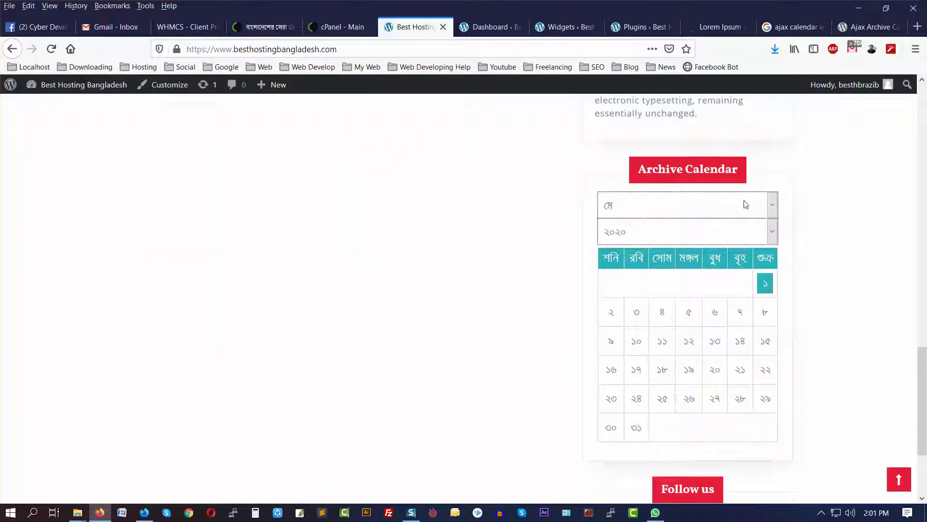
Check the Archive Calendar's month and year selectors, open the archive for day ১ (May 1, 2020) and look through that page.
click(719, 212)
click(719, 212)
click(675, 233)
click(678, 234)
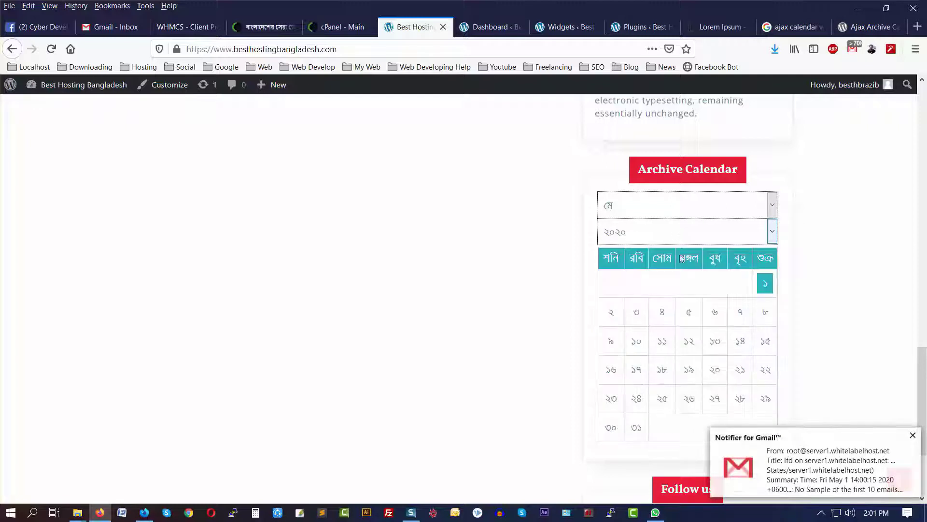
click(768, 287)
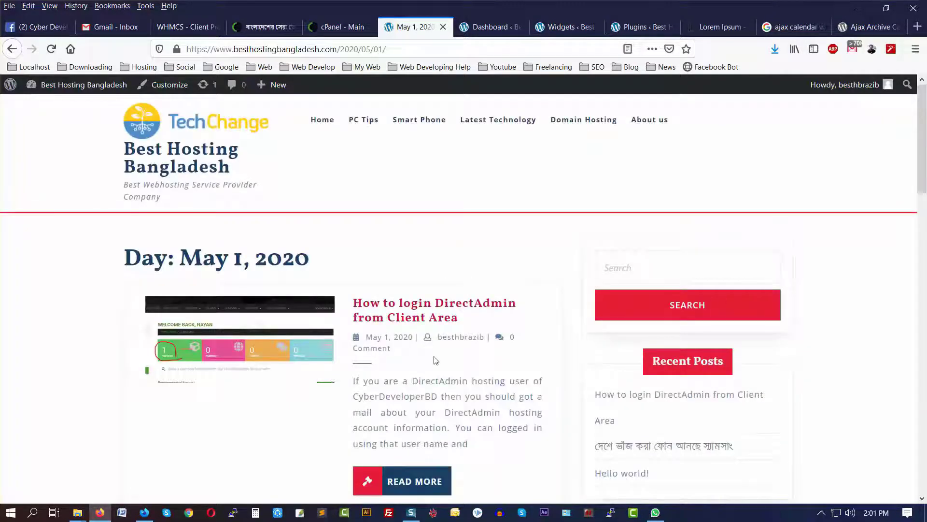
scroll(435, 360, down, 3)
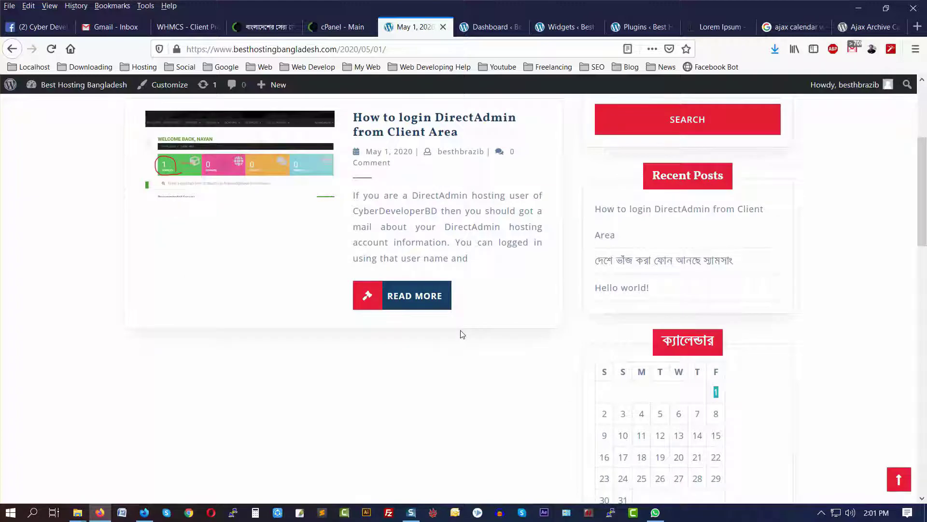
scroll(464, 309, down, 10)
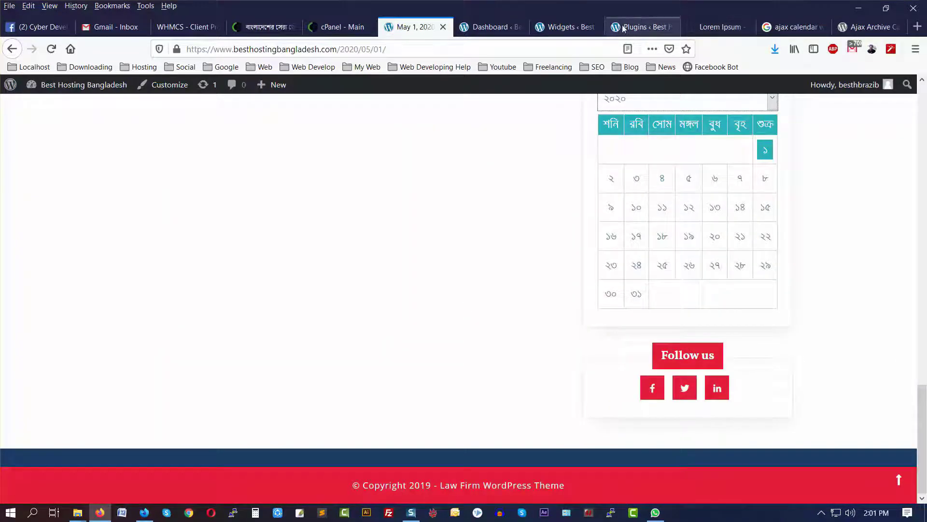
Collapse the Ajax Archive calendar widget's settings and examine the live page from header to footer.
click(574, 29)
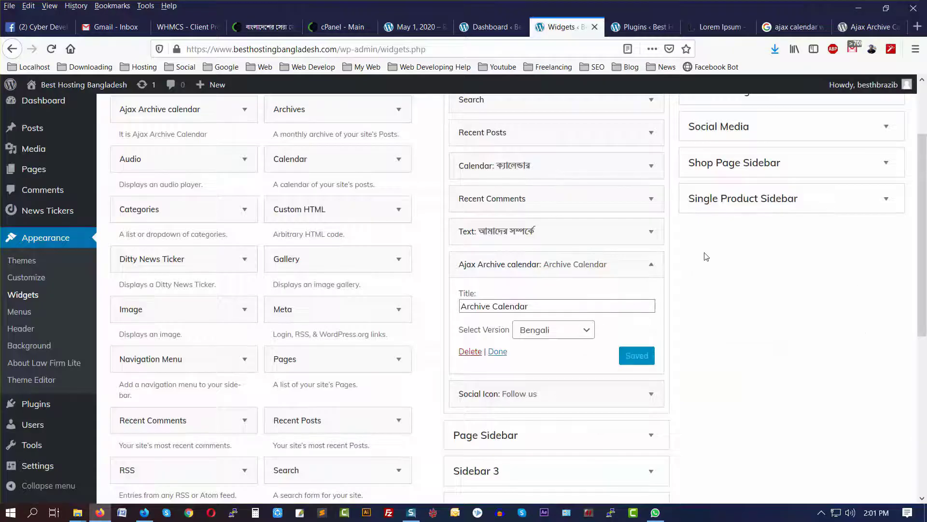
click(651, 265)
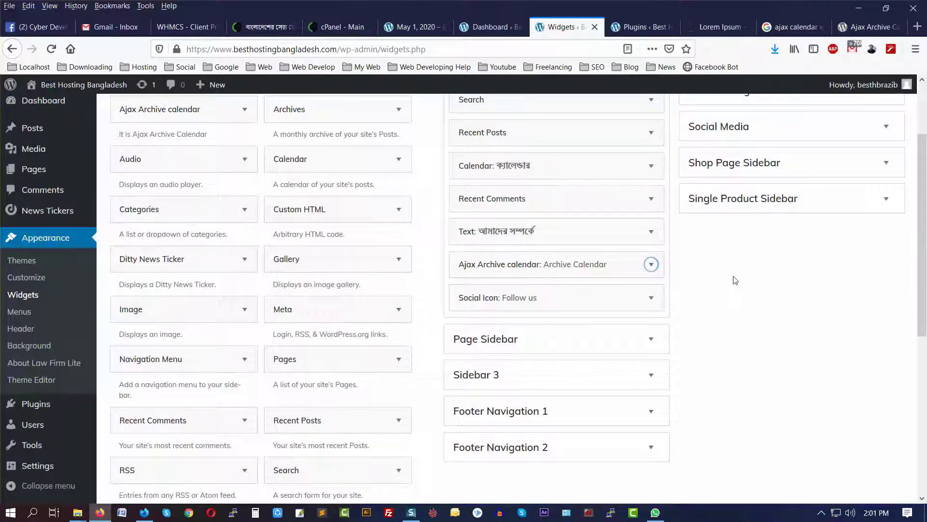
key(ctrl+Tab)
scroll(818, 323, up, 20)
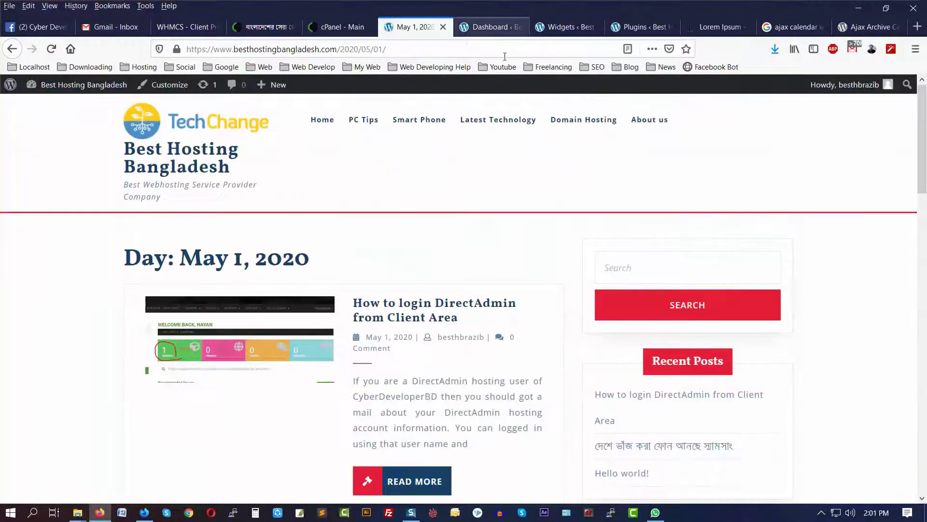
scroll(622, 332, down, 20)
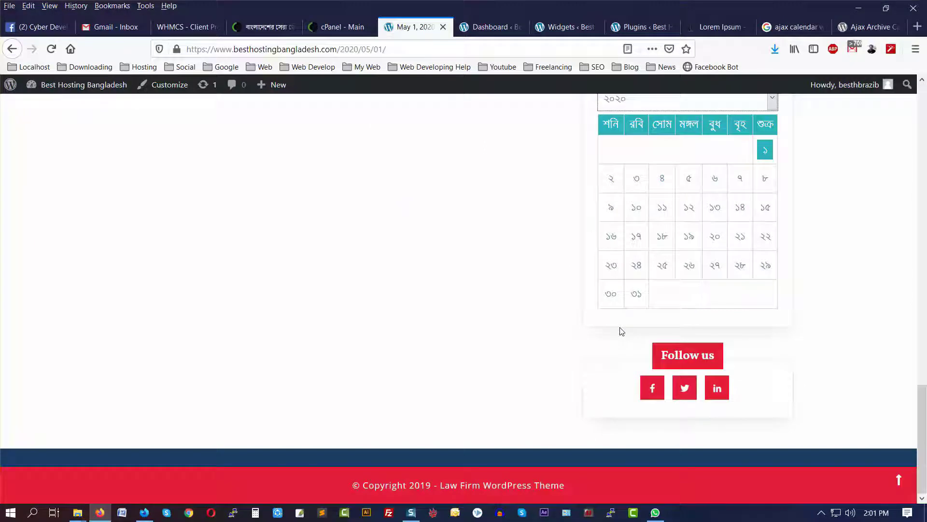
Expand the Footer Navigation 1, Footer Navigation 2 and Footer Navigation 4 areas on the Widgets page.
click(570, 27)
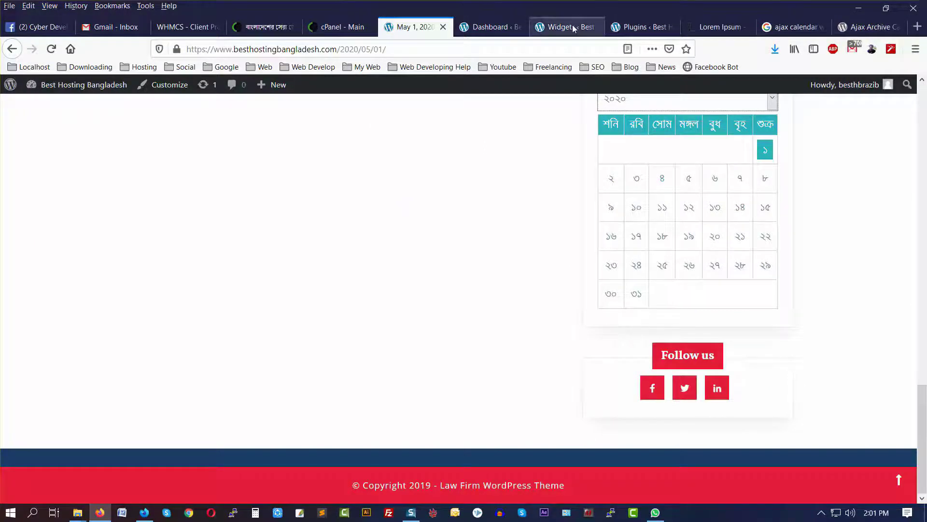
scroll(811, 369, down, 4)
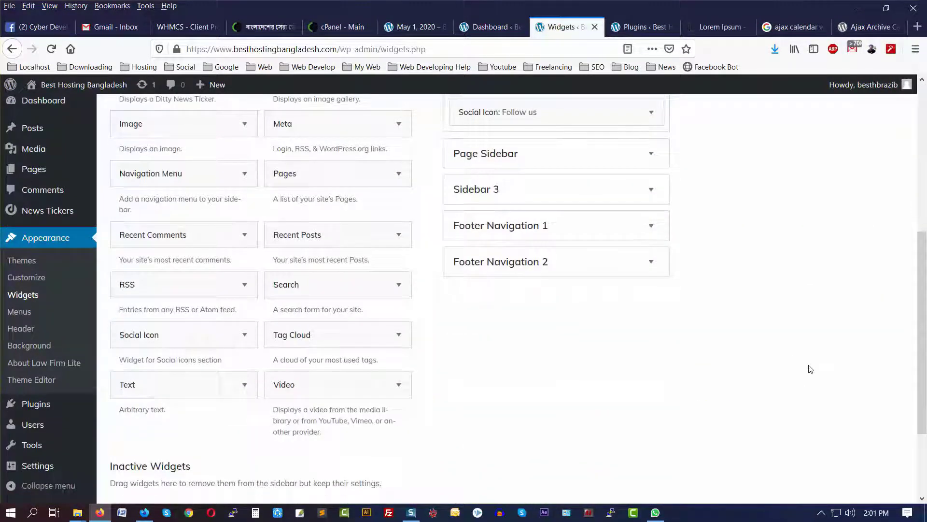
click(651, 226)
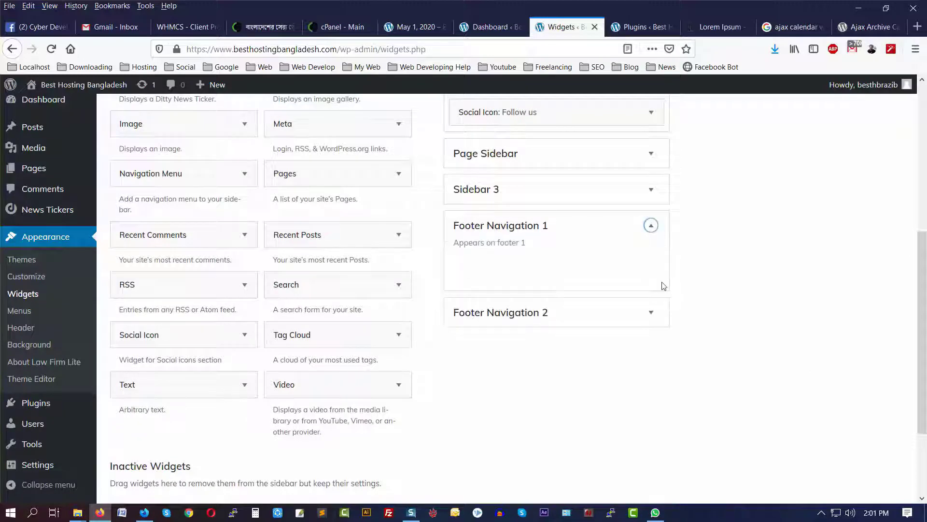
click(650, 315)
scroll(729, 311, up, 6)
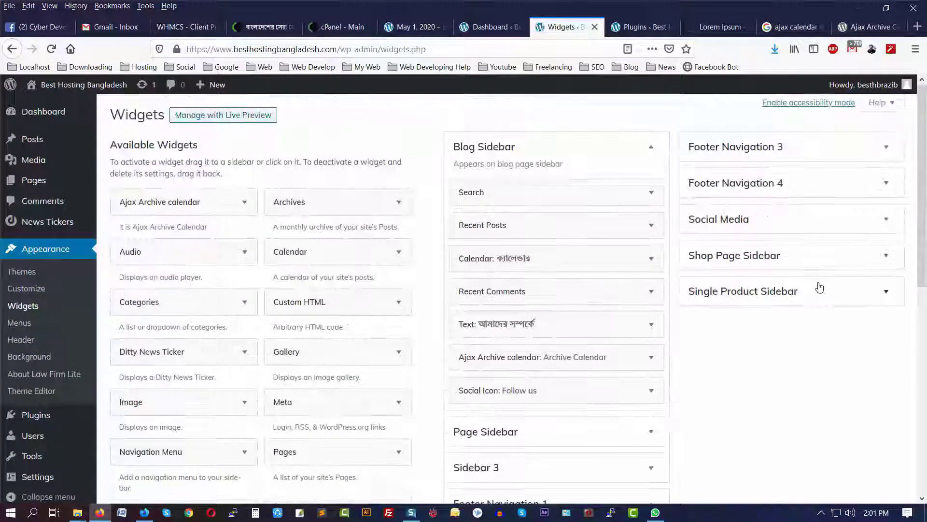
click(887, 184)
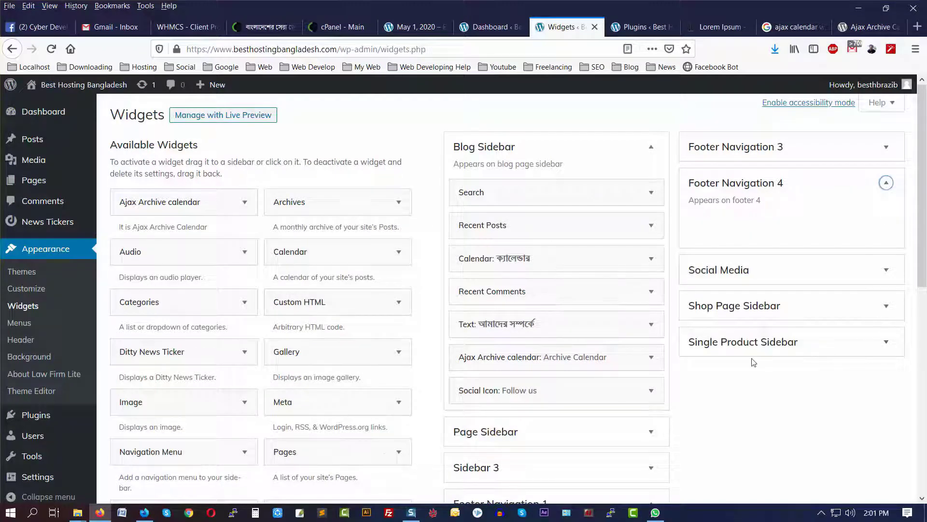
Move the ক্যালেন্ডার Calendar widget from Blog Sidebar to Footer Navigation 2 and the আমাদের সম্পর্কে Text widget to Footer Navigation 1.
scroll(752, 361, down, 2)
drag(497, 165, 509, 344)
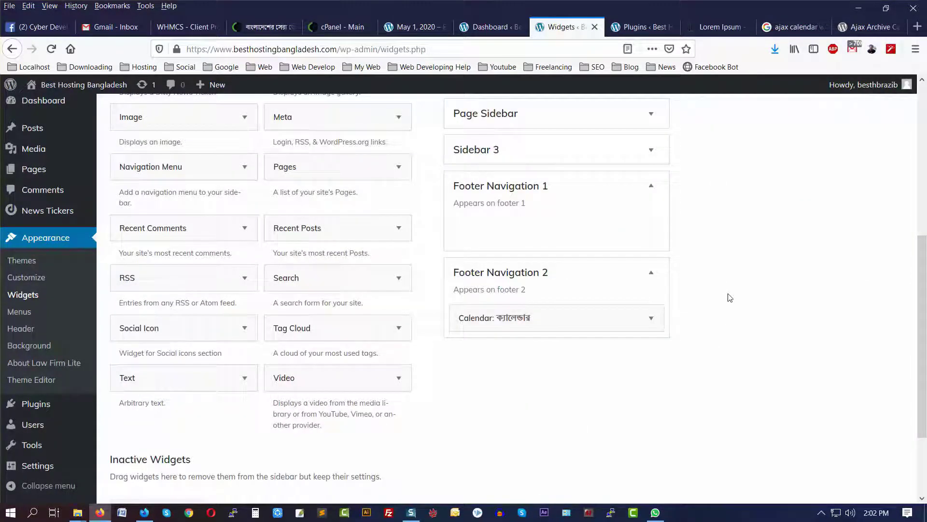
scroll(730, 297, up, 4)
drag(510, 207, 520, 411)
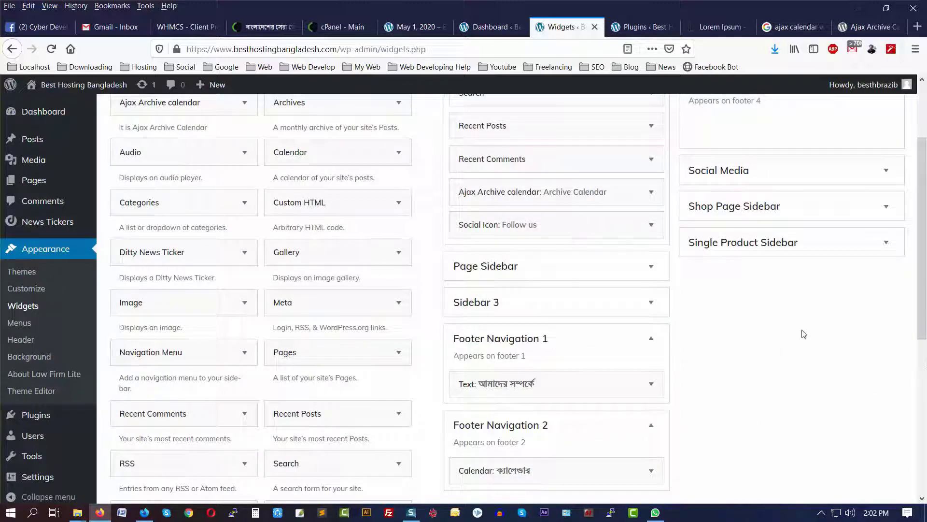
Add a new Text widget to Footer Navigation 3 and title it "About our site".
scroll(804, 335, up, 2)
scroll(297, 328, down, 1)
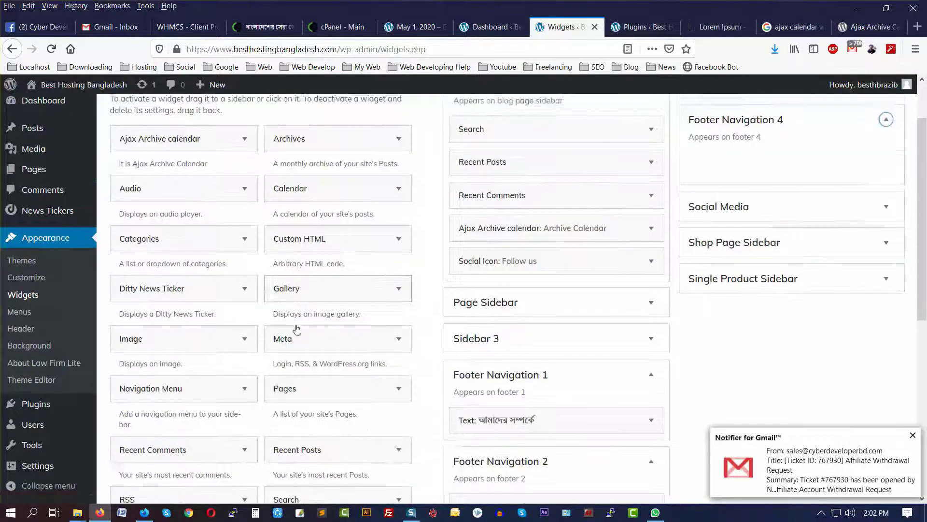
scroll(297, 328, down, 5)
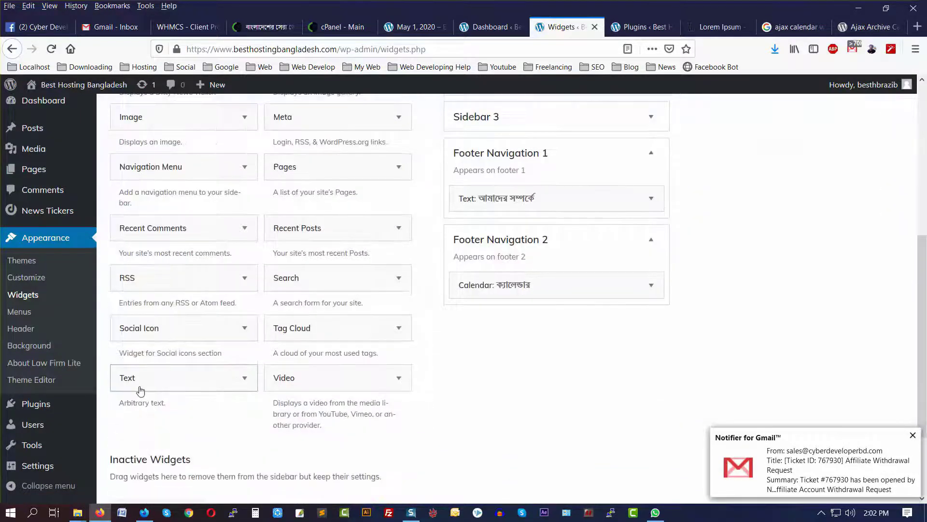
drag(140, 390, 823, 180)
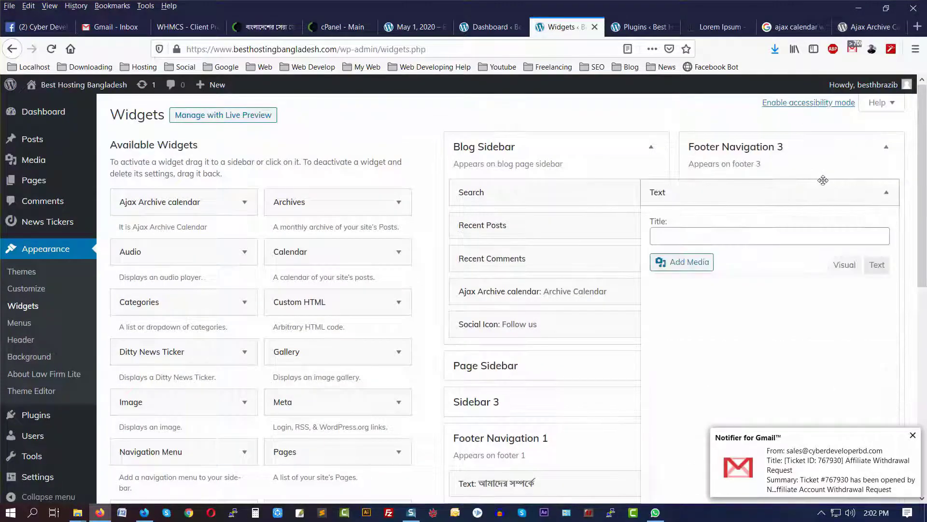
click(721, 233)
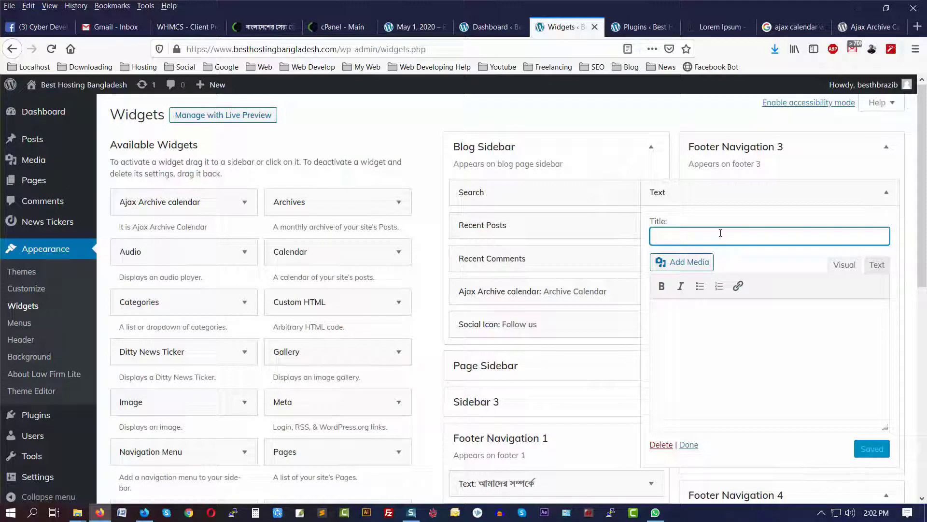
text(About our site)
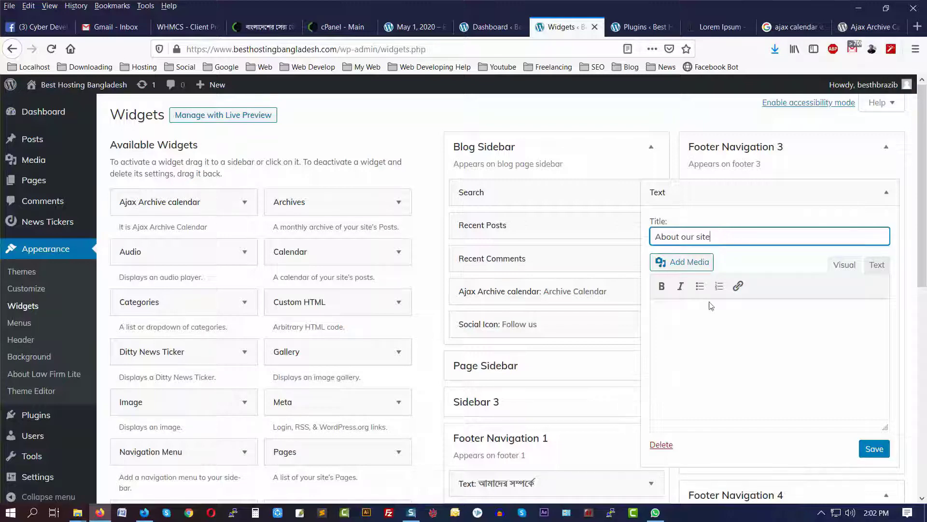
Fill the new Text widget with the lines "About us", "Privacy Policy" and "Terms of Condition", correcting the misspelled words.
click(702, 319)
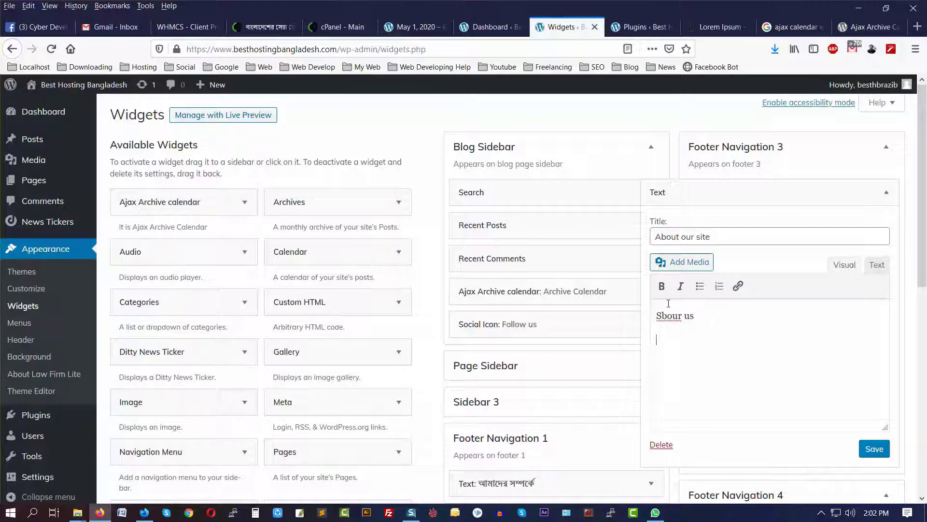
text(About)
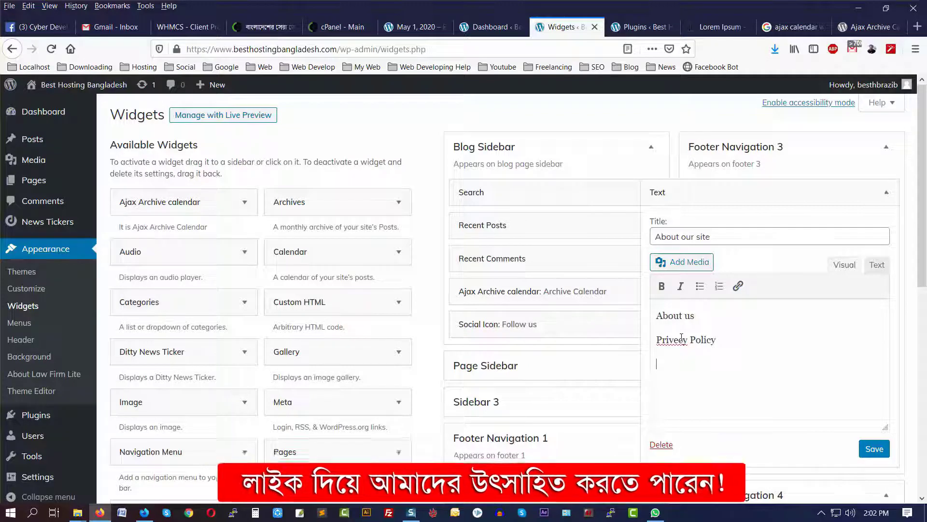
key(Return)
text(Term)
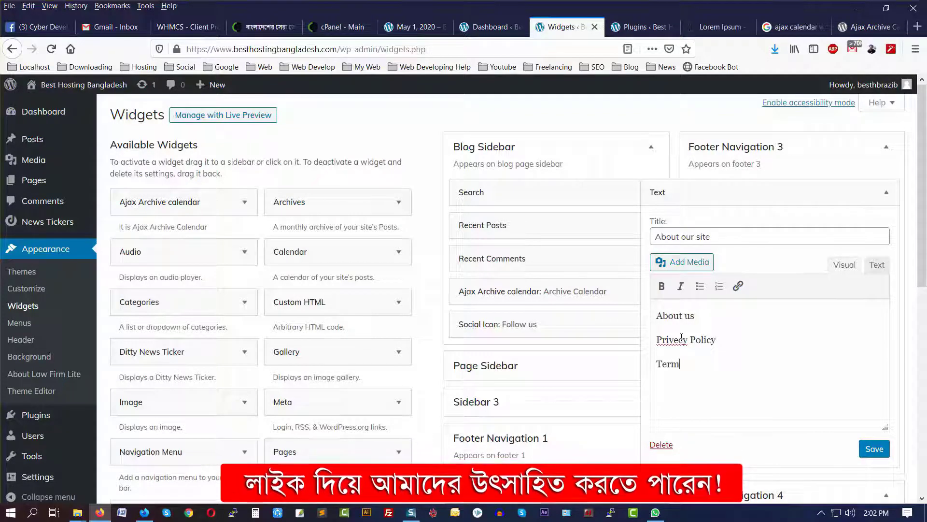
text(s of C)
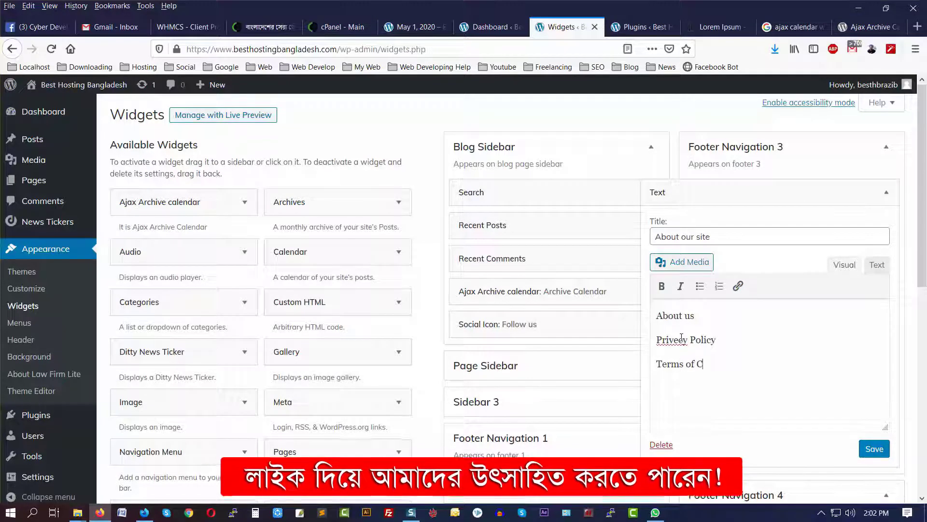
text(ondition)
right_click(677, 338)
click(706, 345)
Select the "About us" line in the Text widget and go back to the live site's May 1, 2020 archive page.
drag(696, 315, 664, 315)
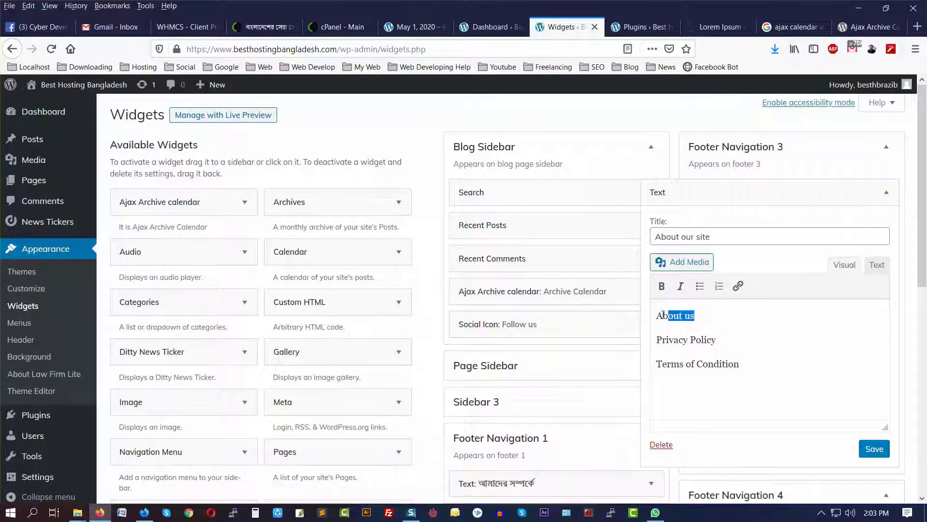
click(489, 27)
click(420, 27)
scroll(693, 218, up, 6)
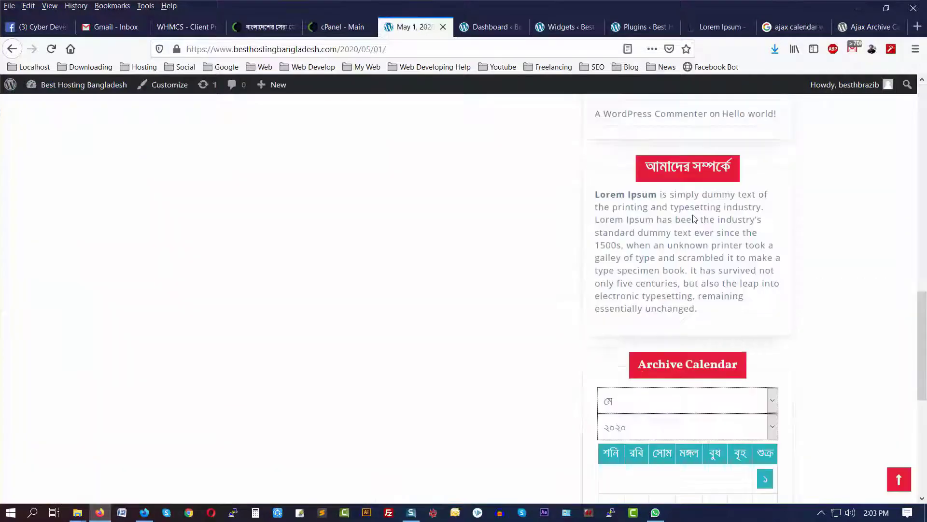